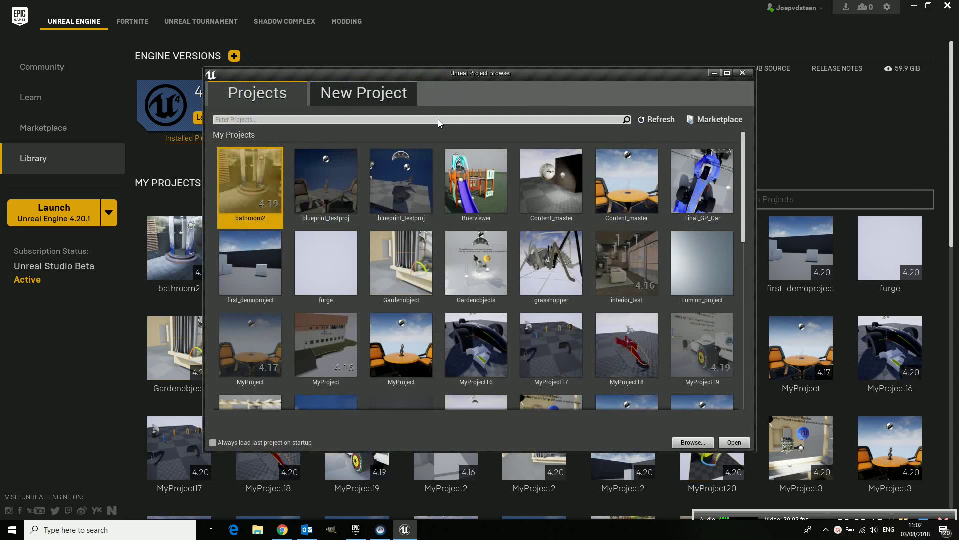
- Create a new project named MyProject10 in D:\Project_Unreal\Training from the Unreal Studio Product Viewer template
left_click(356, 96)
left_click(276, 180)
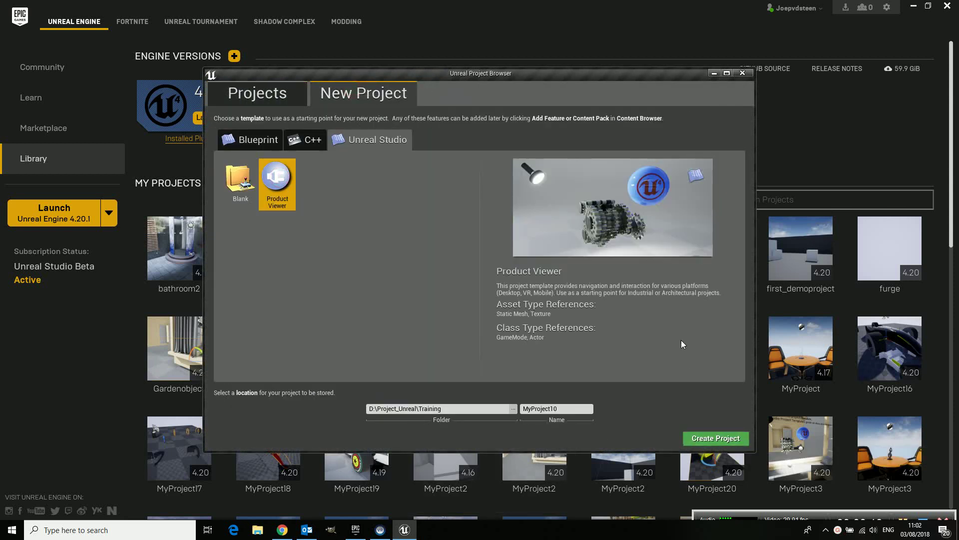
left_click(721, 439)
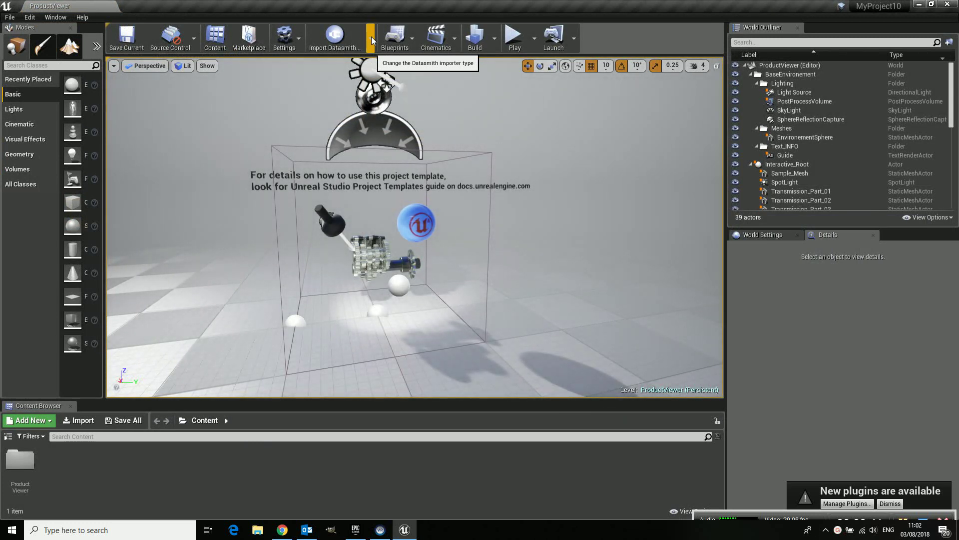
- Switch the Datasmith importer type to CAD and open Shelter.3dm from the FA_Wooden_Shelter folder in Downloads
left_click(371, 37)
left_click(394, 88)
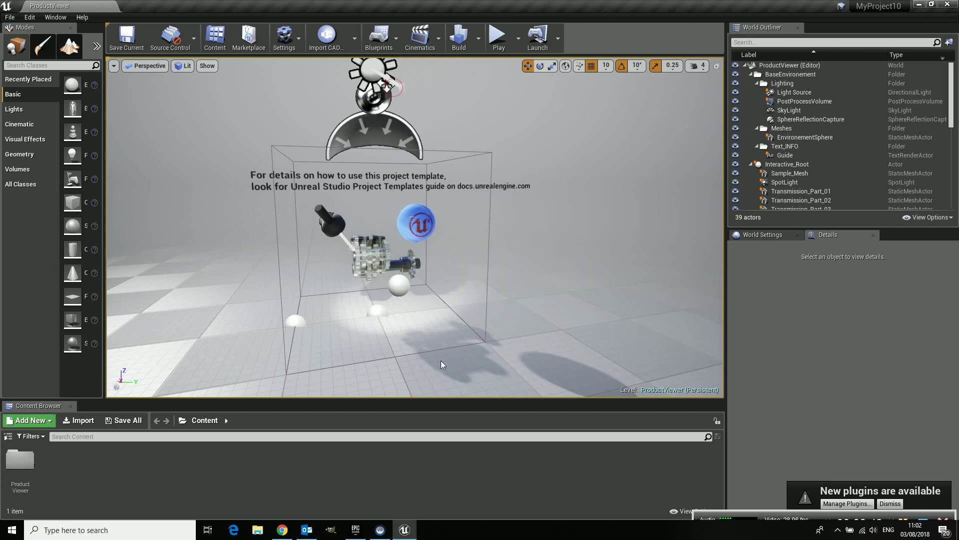
left_click(180, 215)
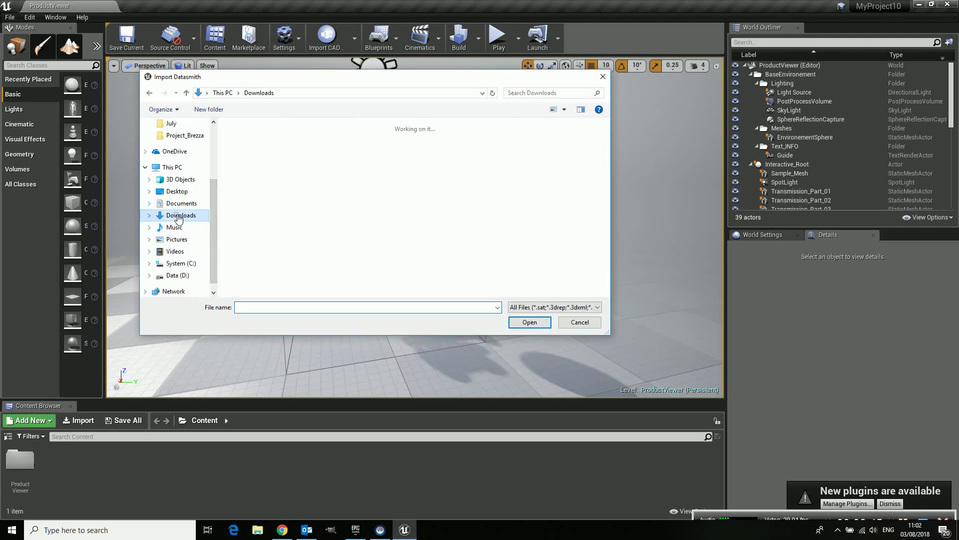
scroll(258, 250, "down", 1)
double_click(258, 250)
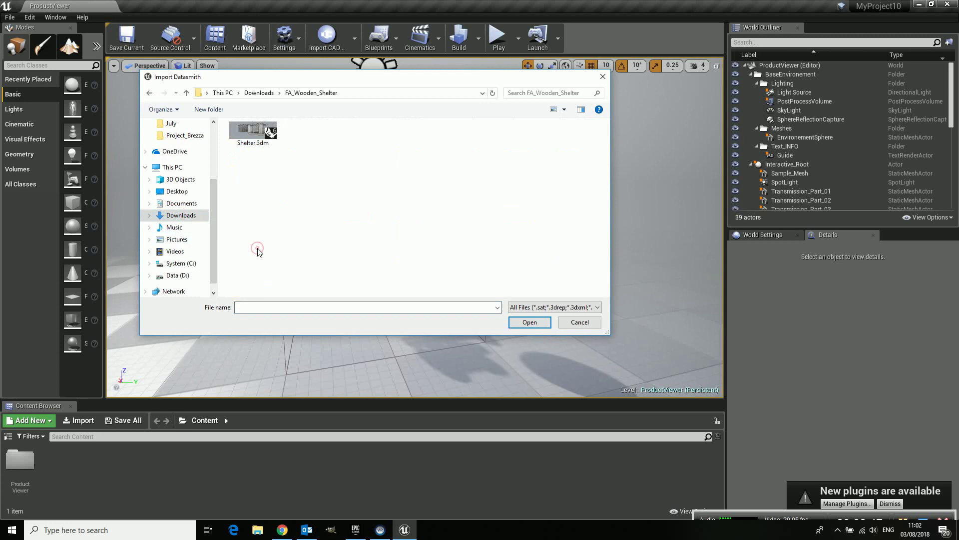
left_click(255, 134)
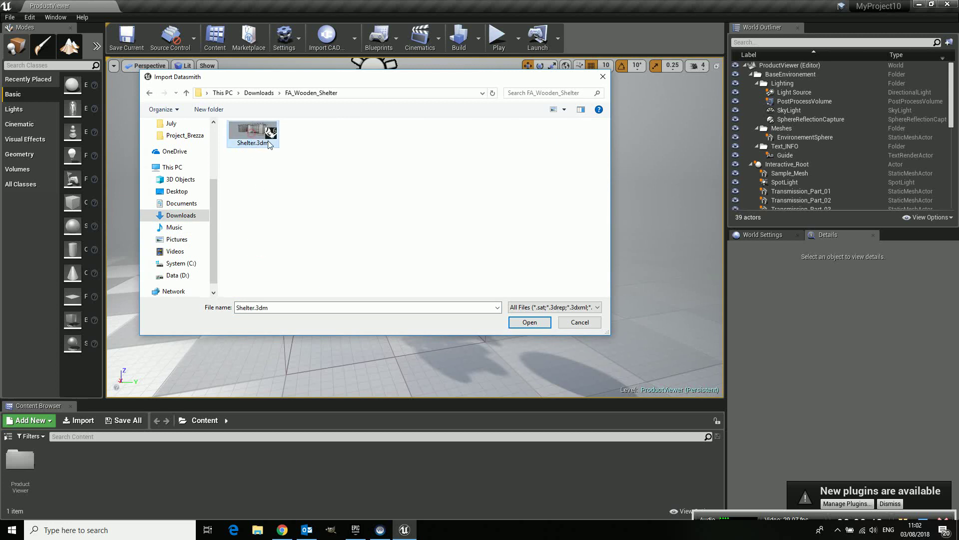
left_click(529, 321)
- Import the shelter into the ProductViewer content folder with geometry, materials, lights and cameras included and a 0.1 cm chord tolerance
left_click(412, 187)
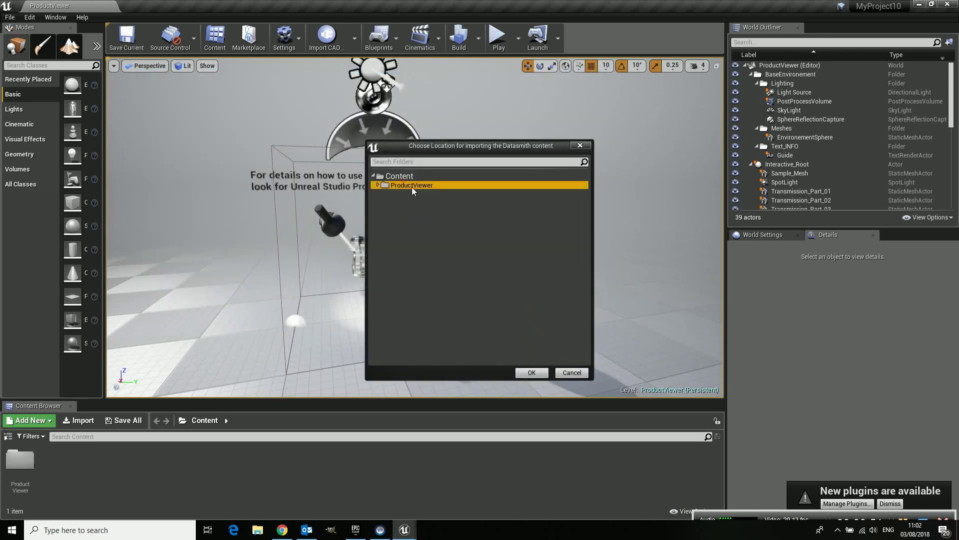
double_click(404, 185)
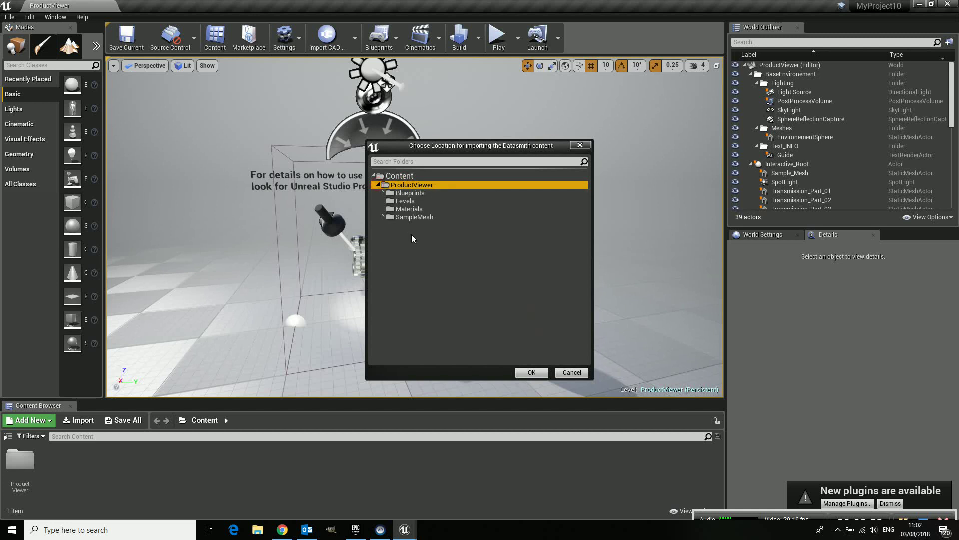
left_click(530, 375)
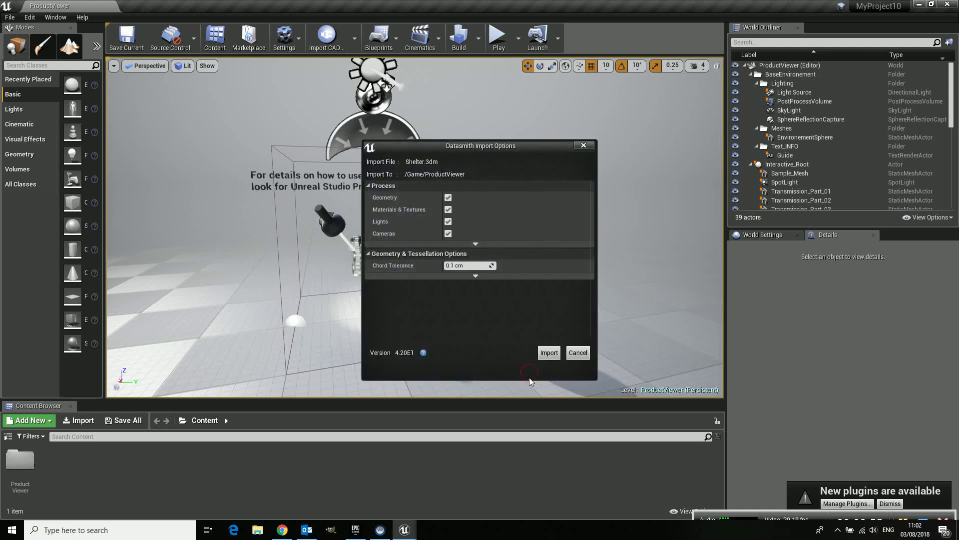
left_click(550, 352)
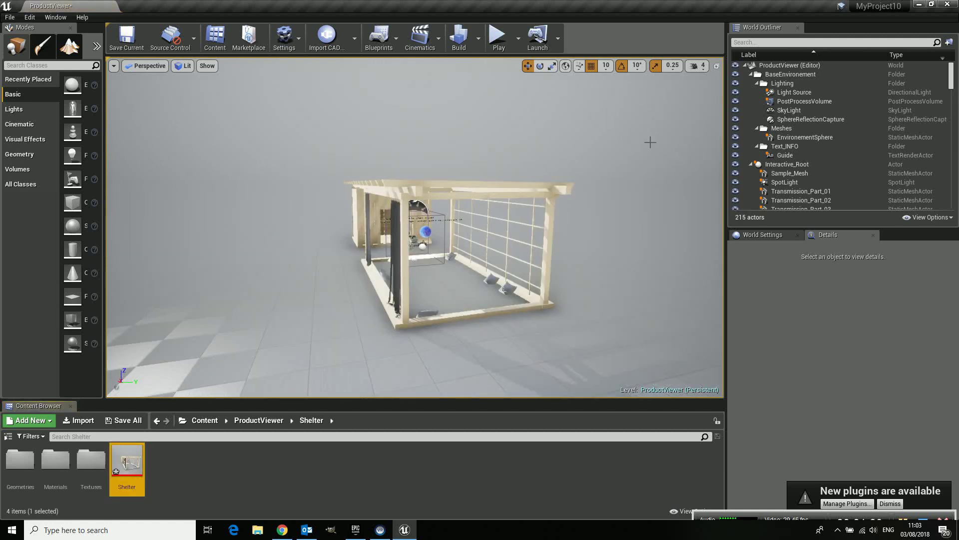
- Examine the imported Shelter hierarchy by selecting the Shelter scene actor, its Default child and the Cloth_Shape mesh
left_click(750, 164)
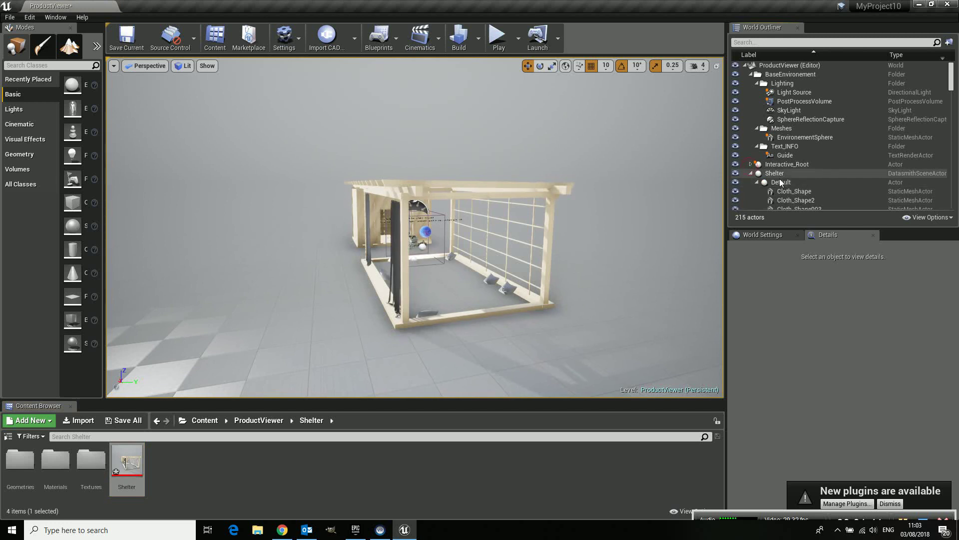
left_click(779, 174)
scroll(799, 164, "down", 1)
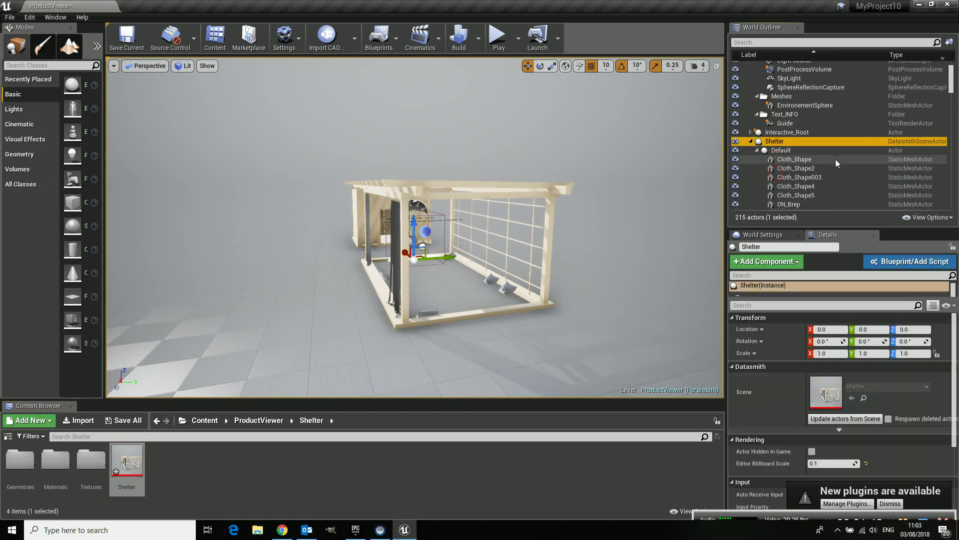
left_click(782, 151)
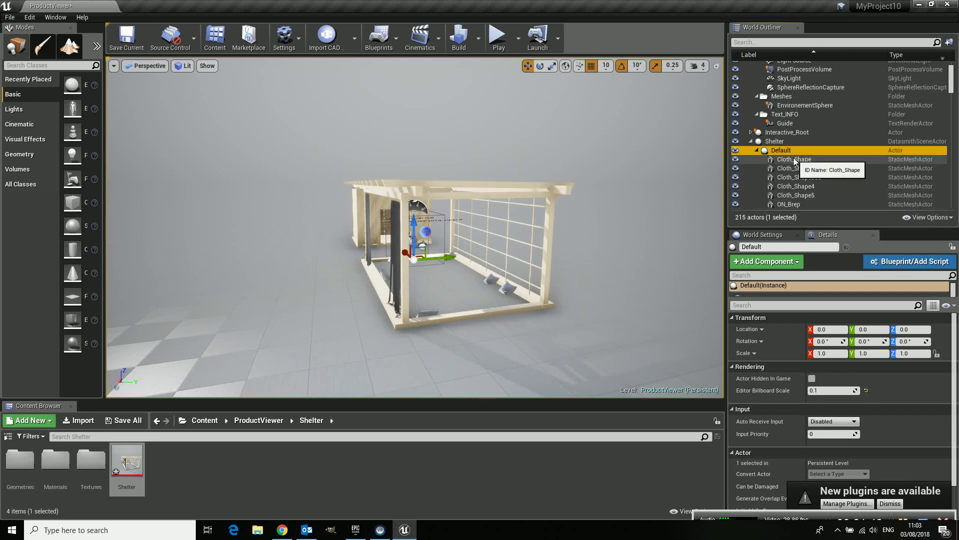
left_click(794, 160)
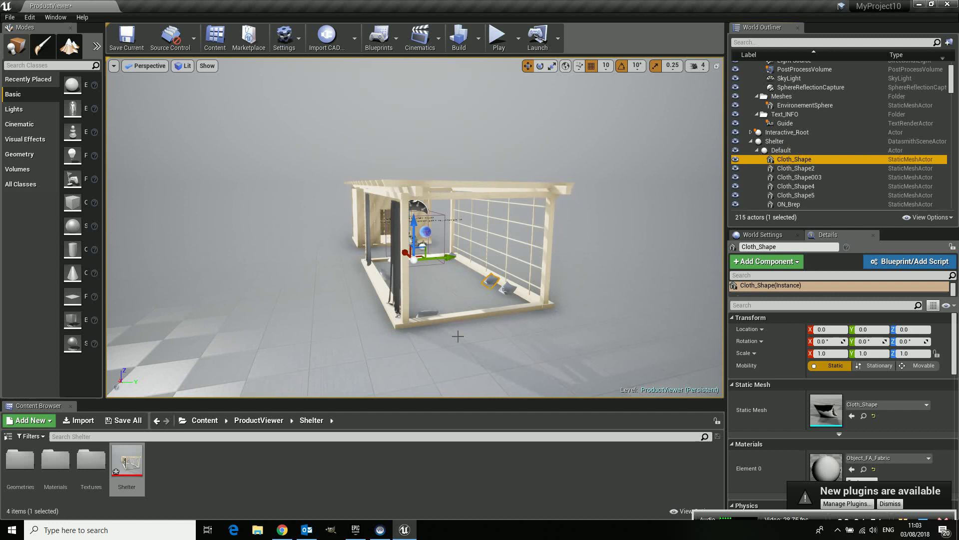
- Lower the Floor plane beneath the shelter to a Z location of -30.5
left_click_drag(345, 325, 435, 319, "alt")
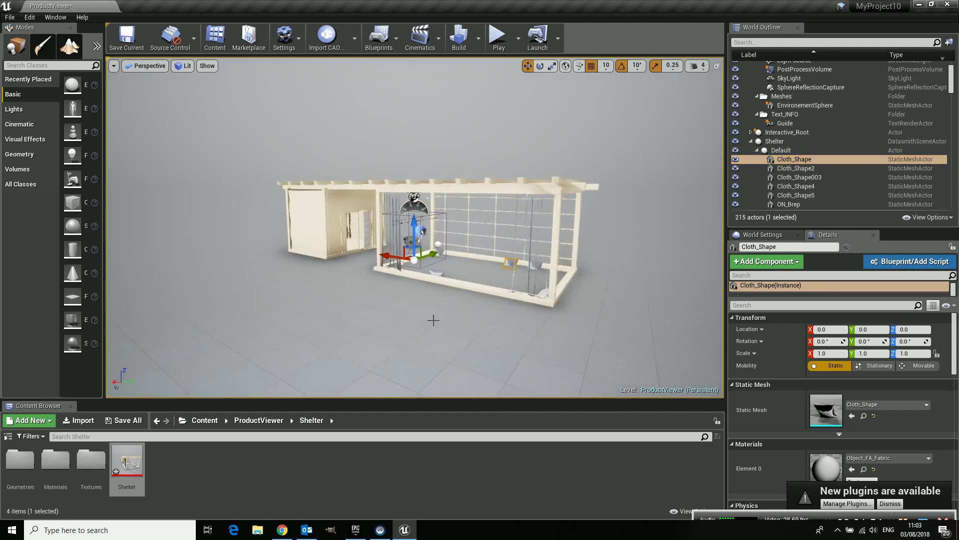
left_click(407, 302)
mouse_move(414, 234)
left_mouse_down()
mouse_move(416, 250)
mouse_move(413, 242)
left_mouse_up()
left_click_drag(431, 331, 377, 350, "alt")
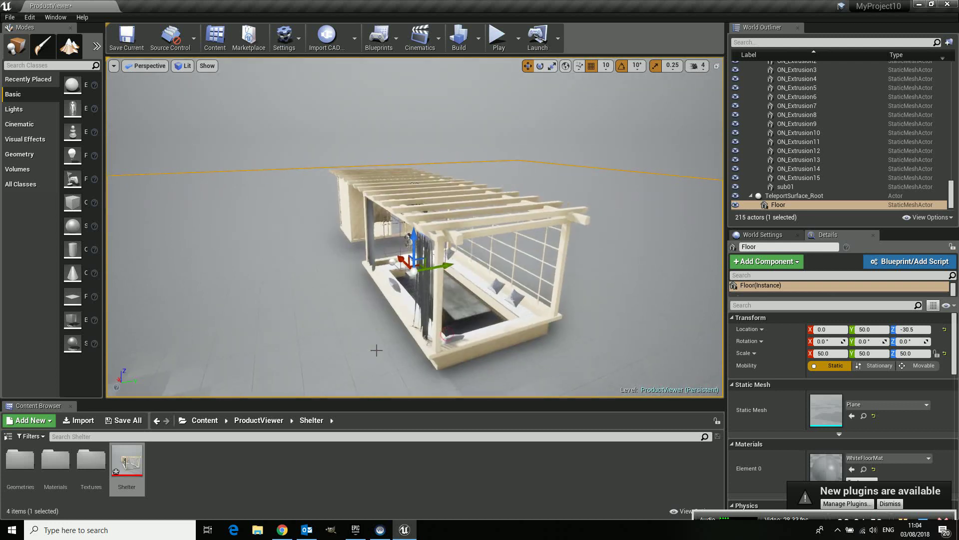
left_click_drag(496, 319, 385, 303, "alt")
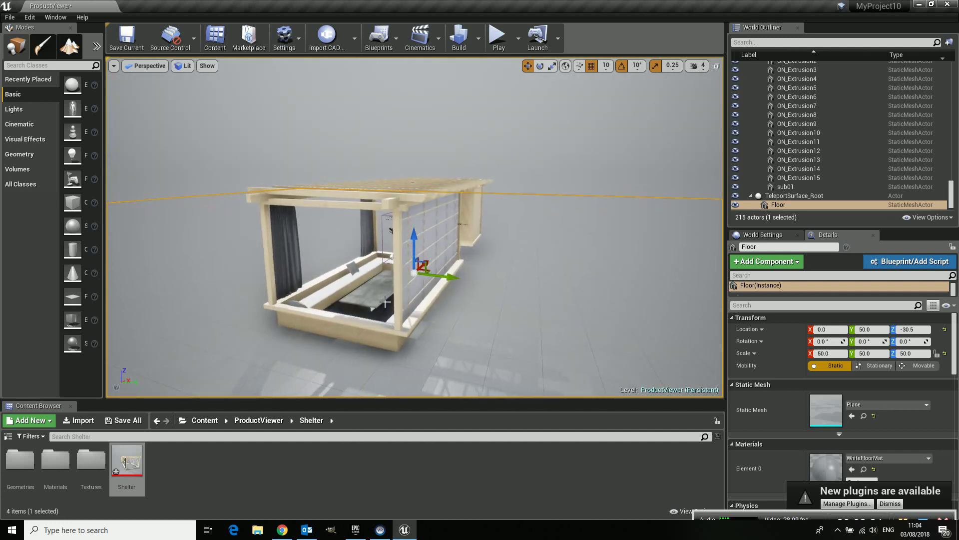
- Make Datasmith_Material, the parent of the sub01 curtain's material, two-sided, apply the change and check the curtains in the level
left_click(287, 258)
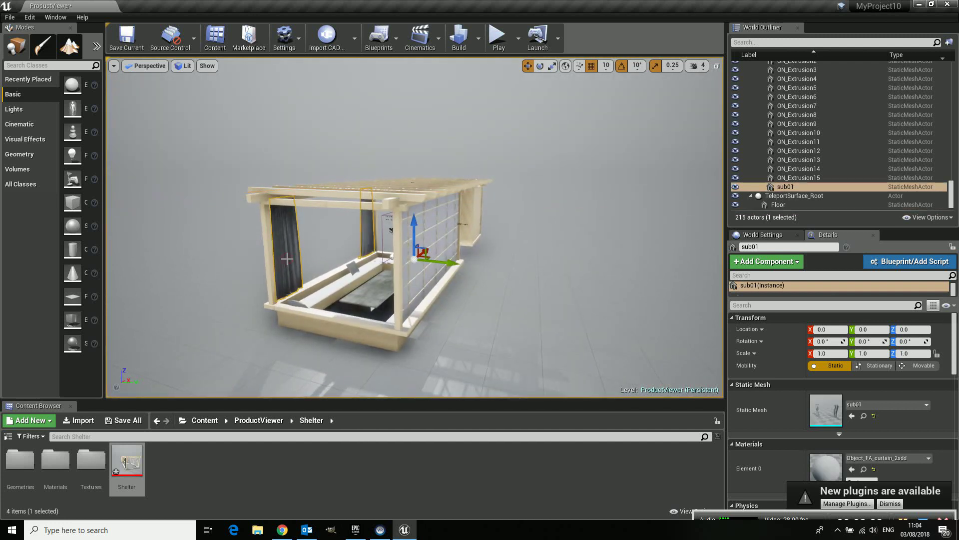
double_click(827, 466)
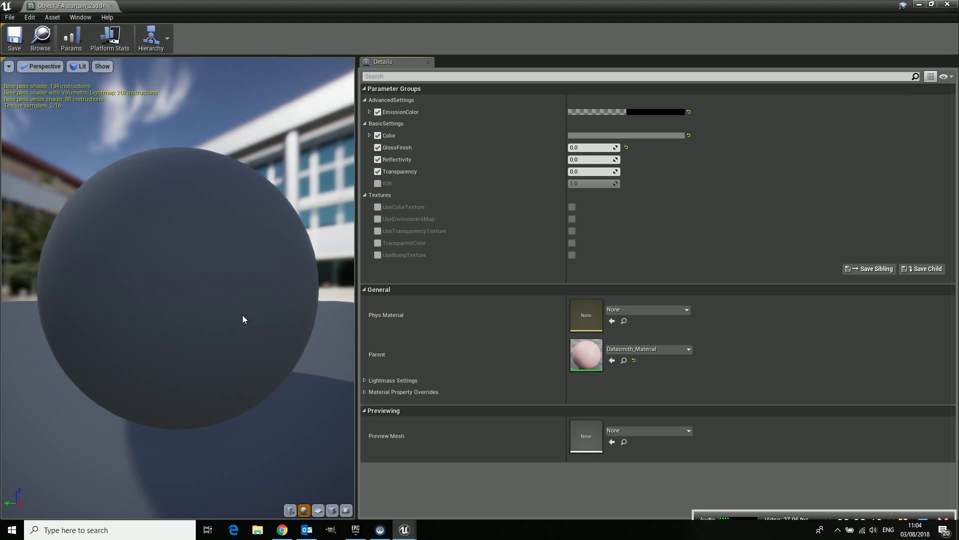
double_click(584, 356)
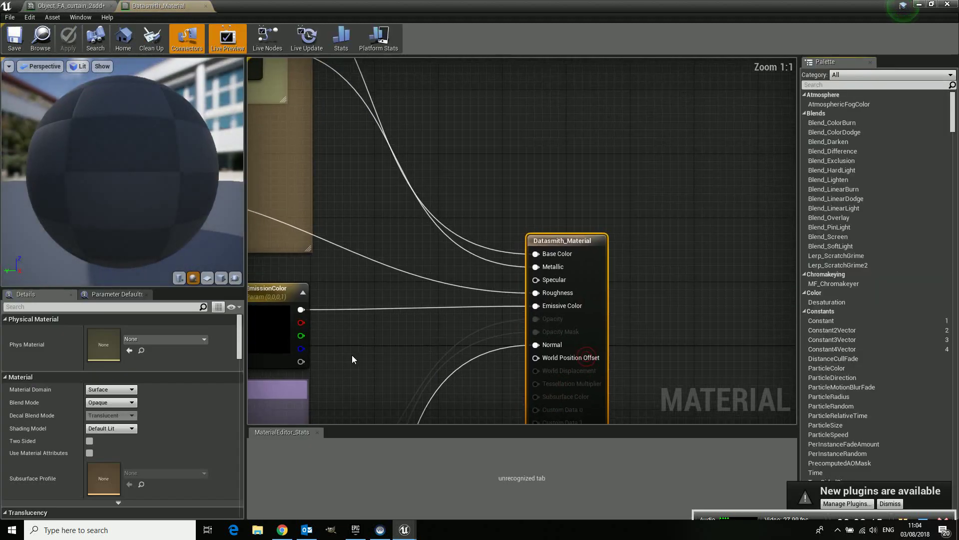
left_click(89, 440)
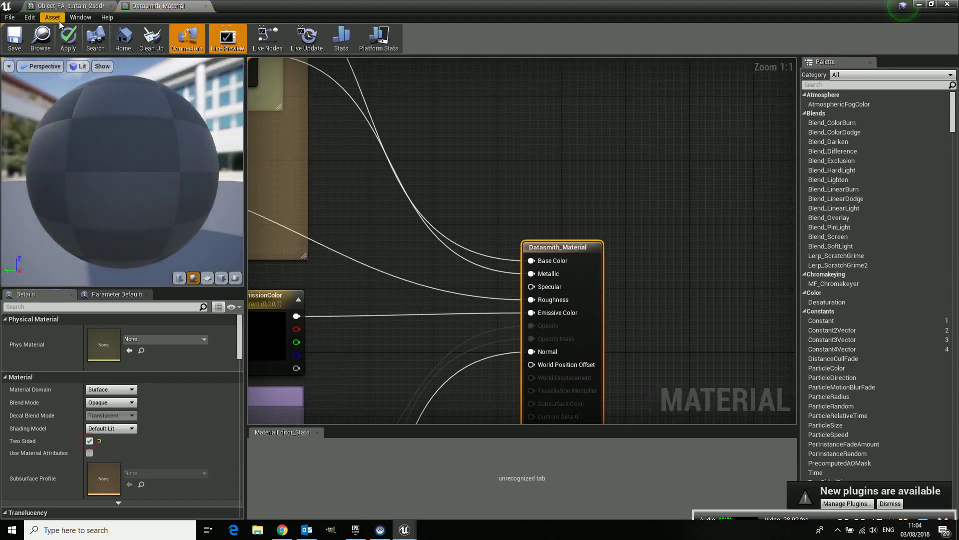
left_click(68, 38)
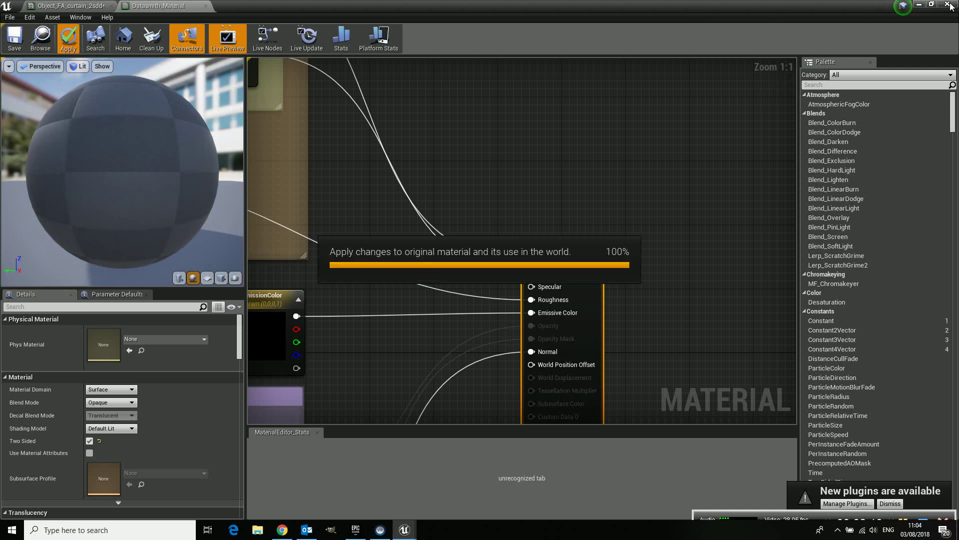
left_click(948, 5)
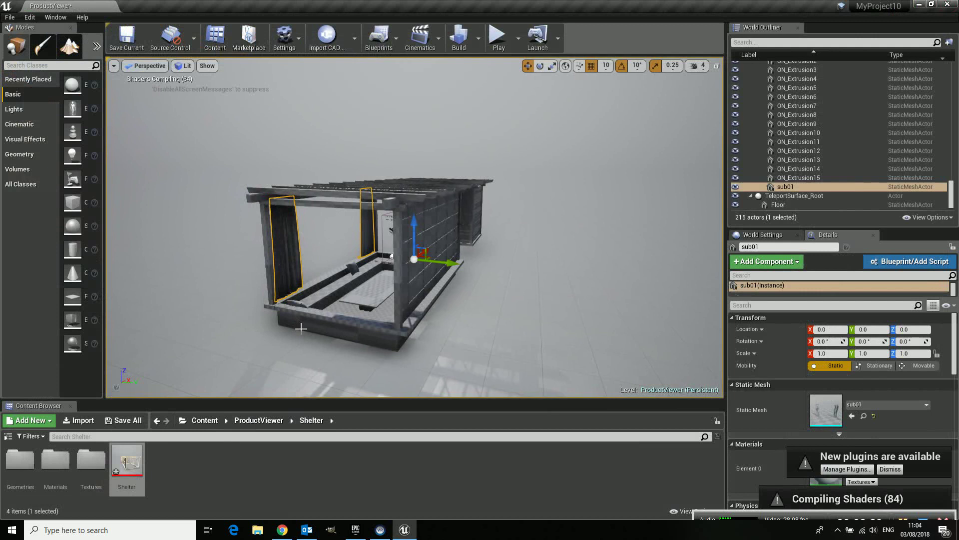
left_click_drag(304, 333, 303, 334)
mouse_move(405, 332)
left_mouse_down()
mouse_move(468, 329)
mouse_move(460, 332)
left_mouse_up()
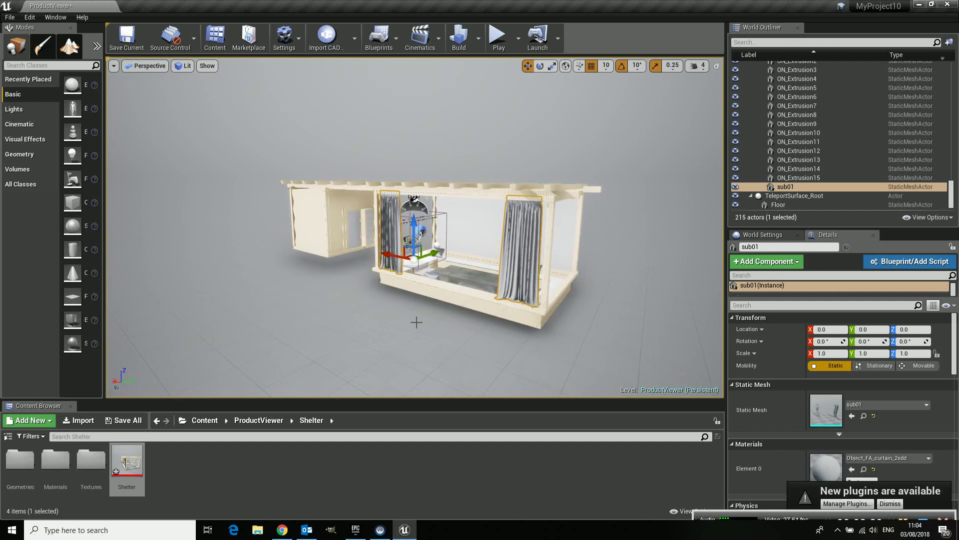
- Play the level in the viewport, start the product viewer and move the camera closer to the transmission
left_click(499, 39)
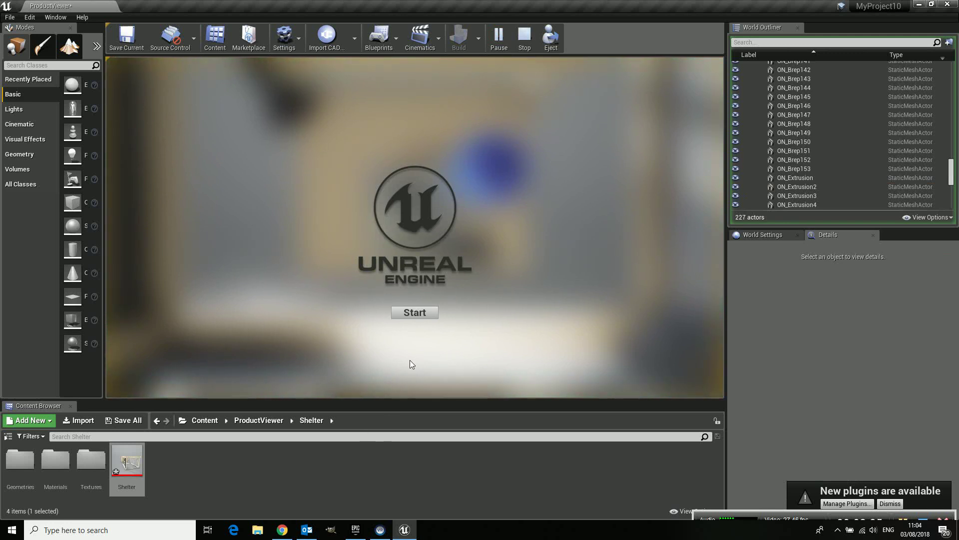
left_click(415, 313)
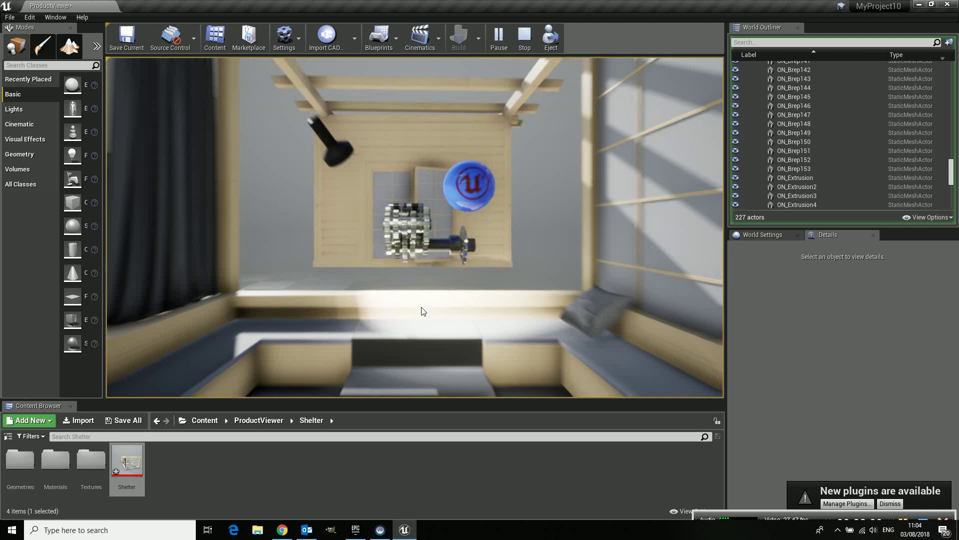
left_click(420, 317)
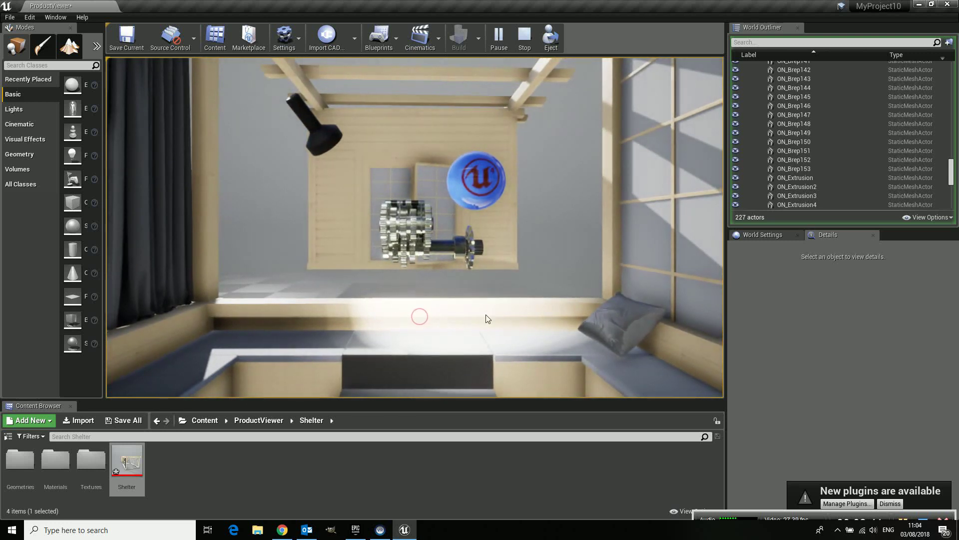
left_click(524, 328)
- Test detaching and reattaching individual transmission gears in the running scene, and end the play session
left_click(389, 227)
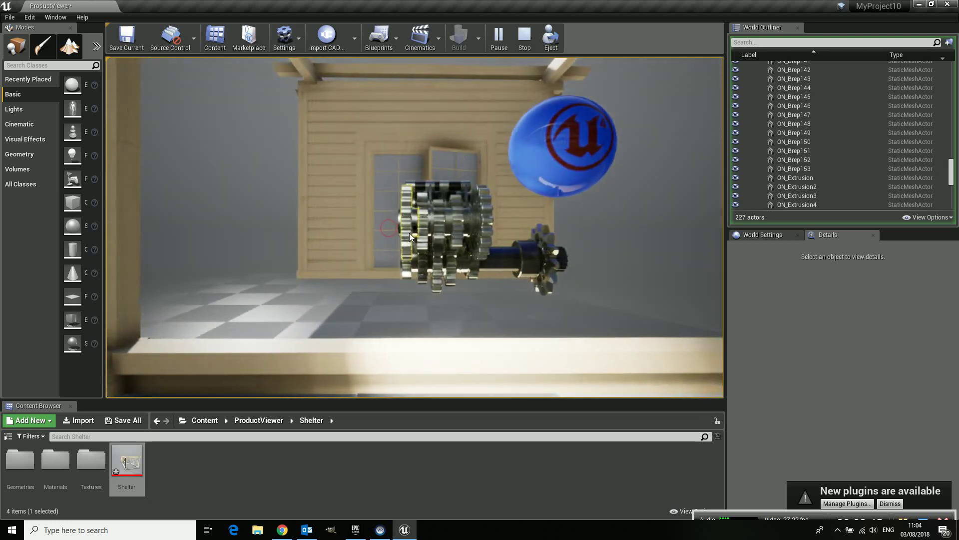
left_click(448, 229)
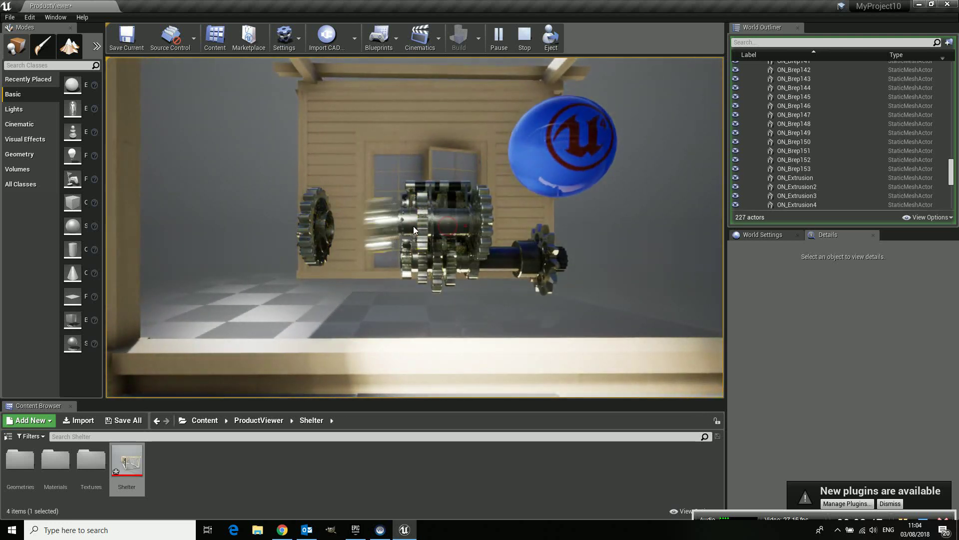
left_click(356, 232)
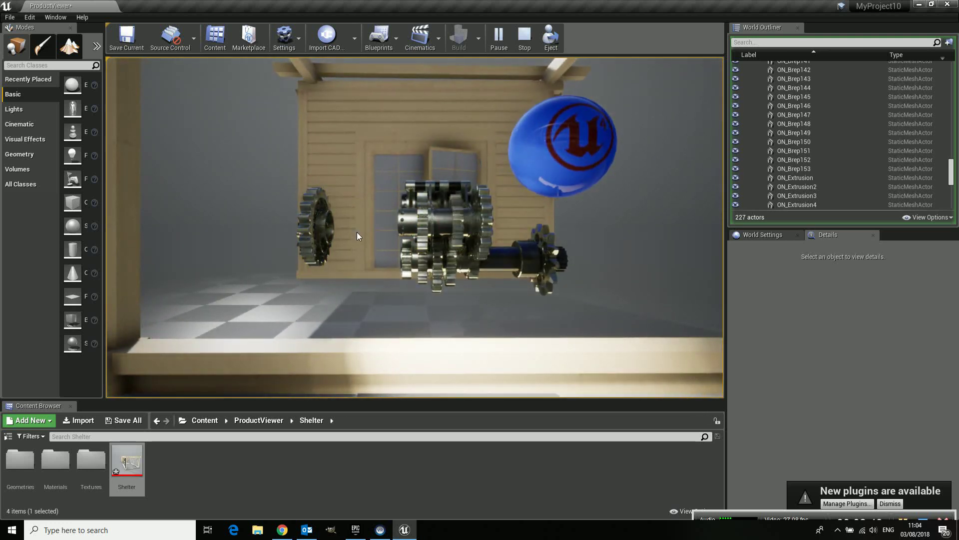
left_click(314, 229)
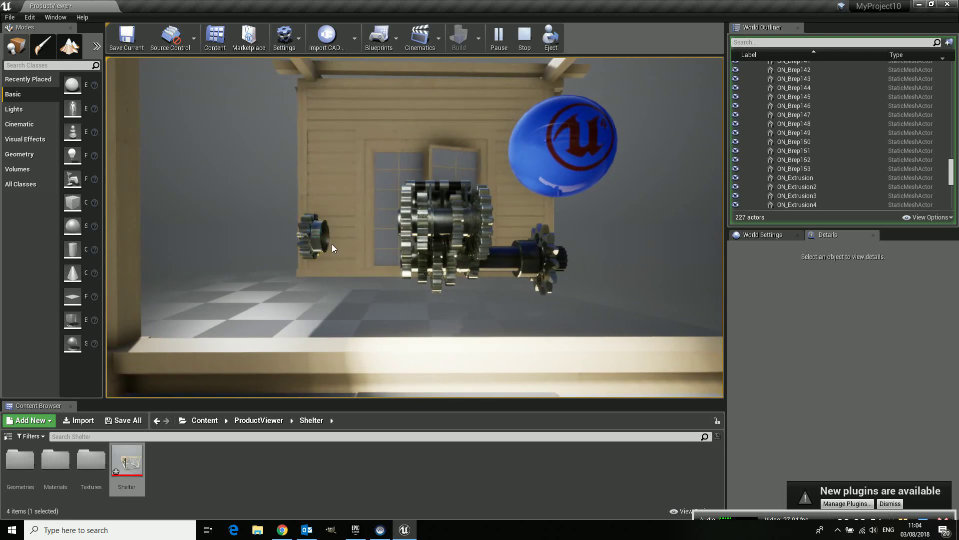
left_click(308, 241)
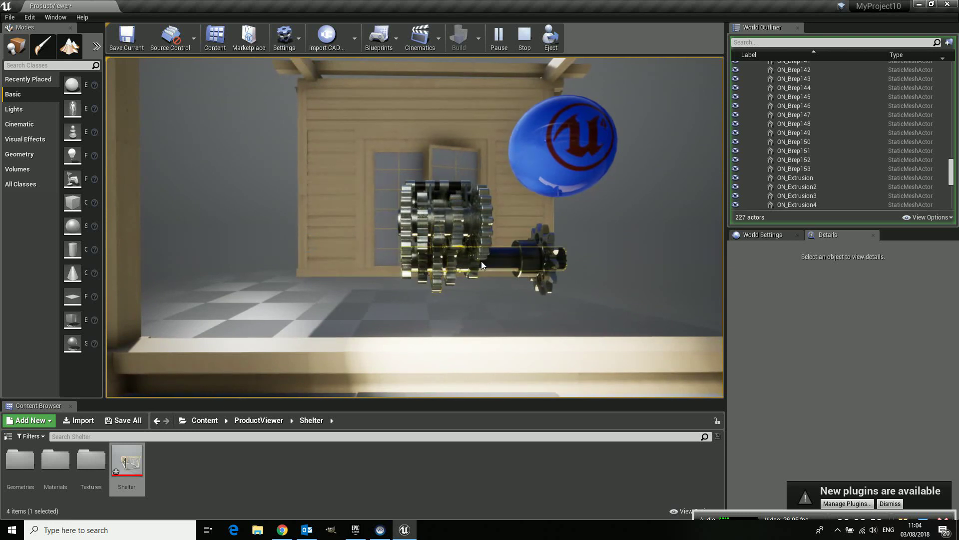
left_click(523, 39)
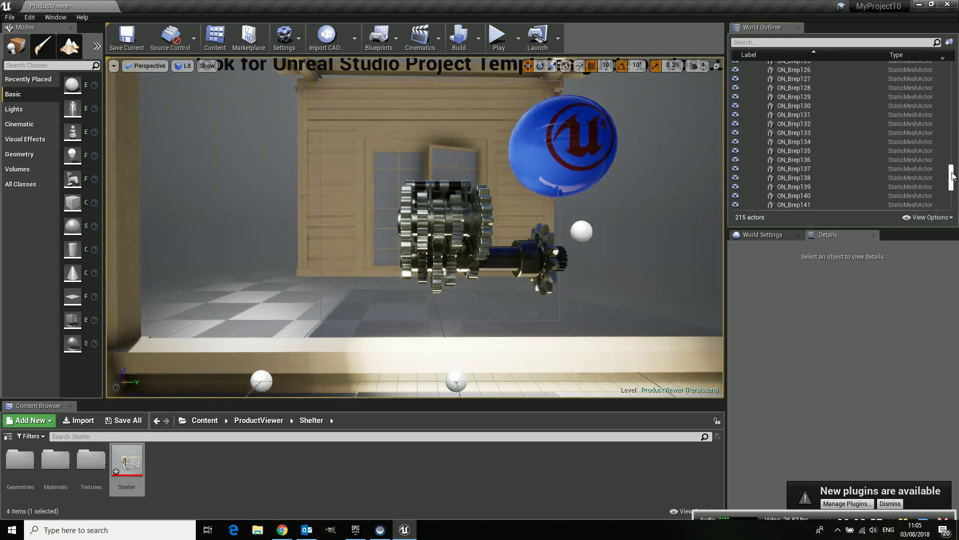
- Delete the Sample_Mesh sphere and all the template's gear meshes, Transmission_Part_01 to Transmission_Part_27
left_click(578, 155)
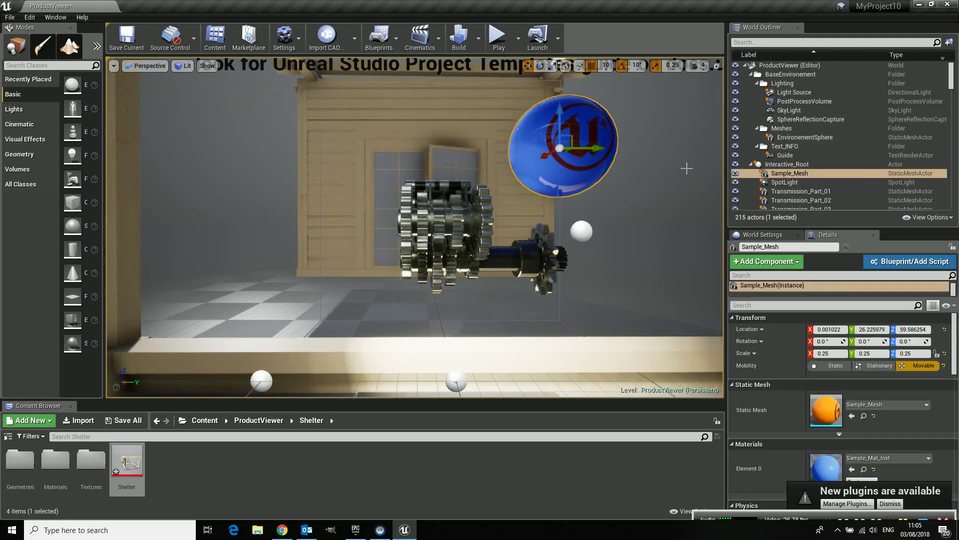
key("Delete")
left_click(791, 185)
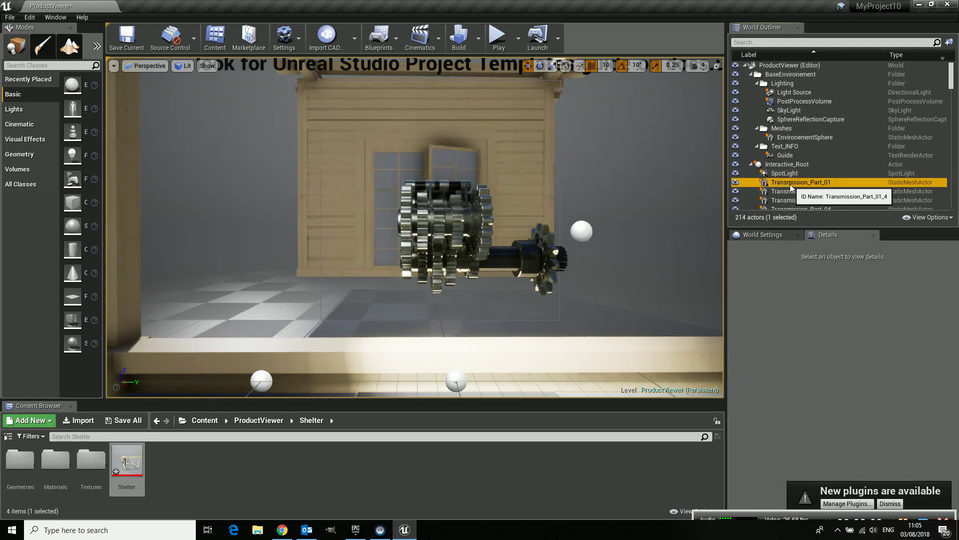
scroll(792, 181, "down", 10)
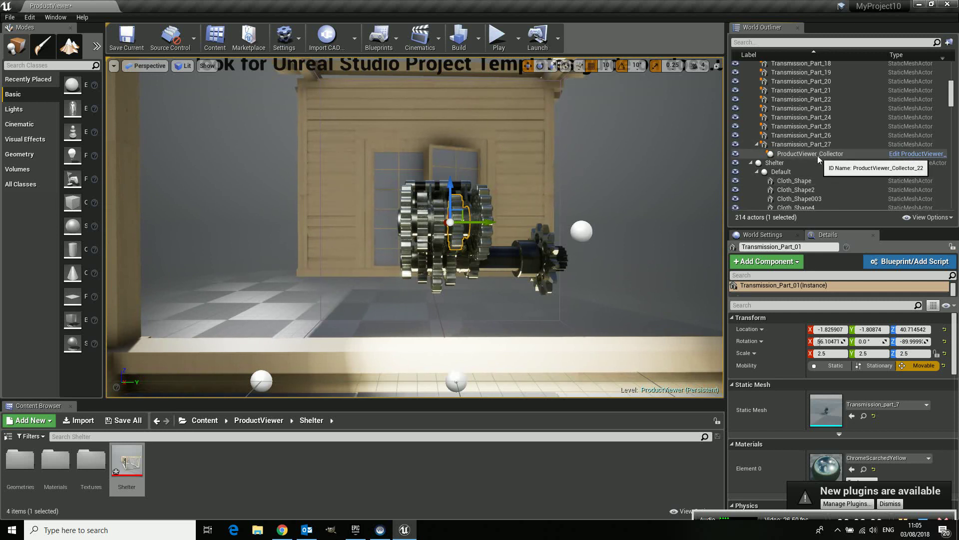
left_click(799, 145, "shift")
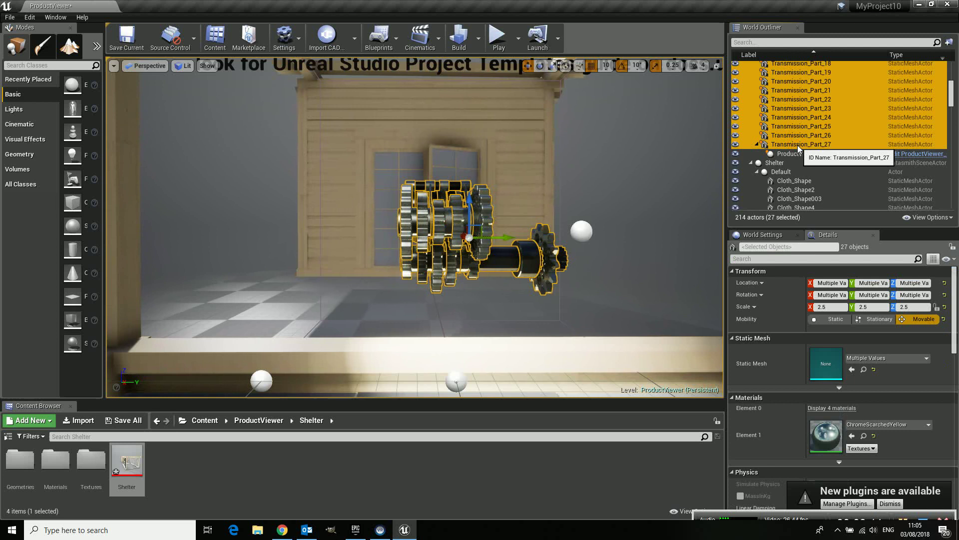
key("Delete")
- Set element 0 of the ProductViewer_Collector's Interactive Root array to the Shelter actor
scroll(798, 147, "up", 7)
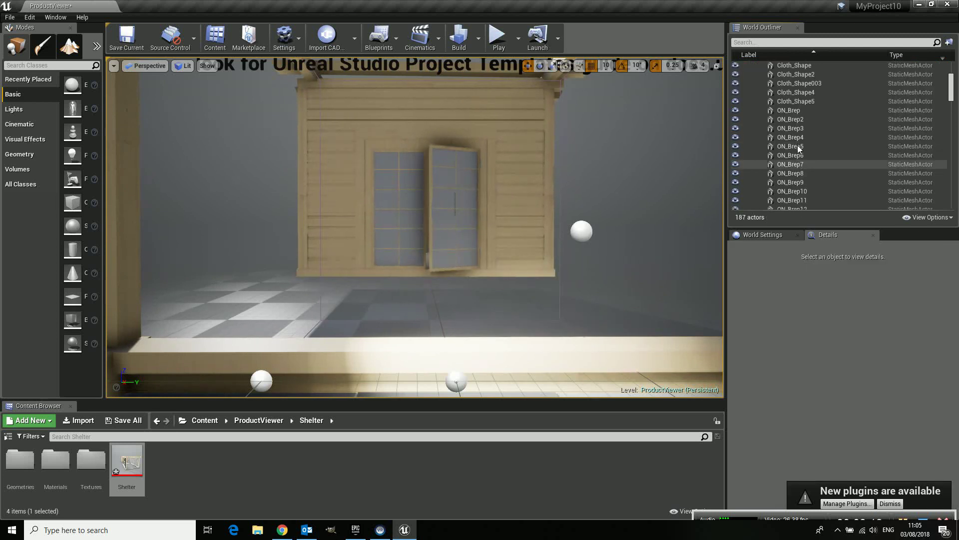
left_click(796, 102)
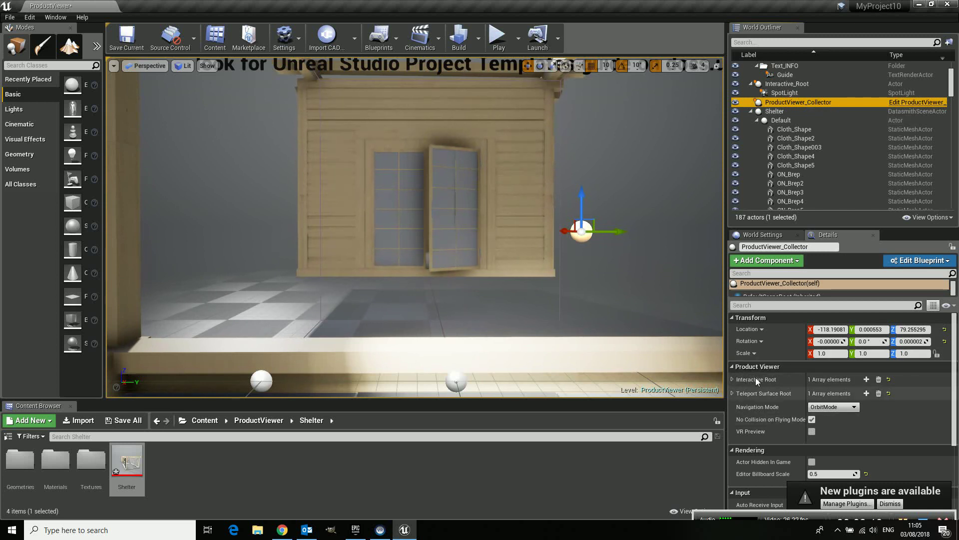
left_click(733, 379)
left_click(732, 379)
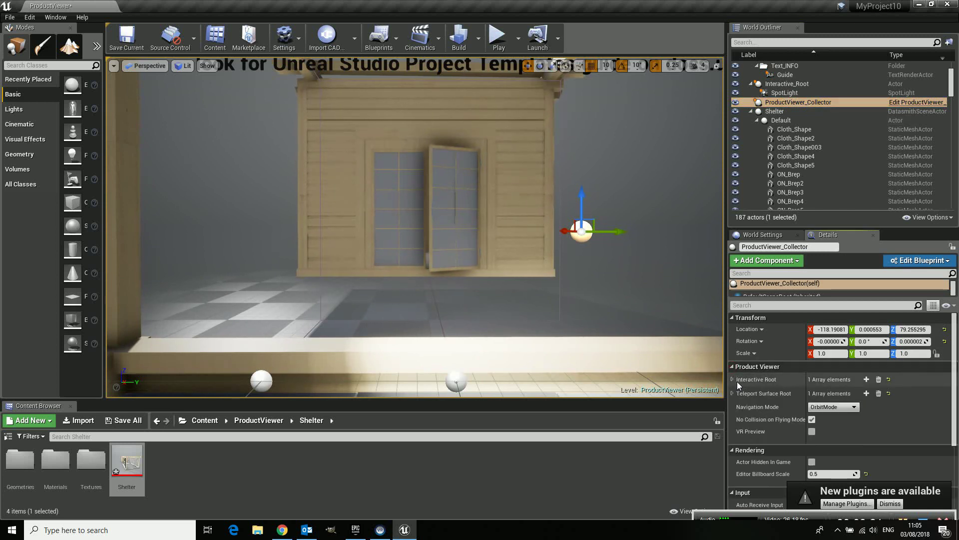
left_click(733, 379)
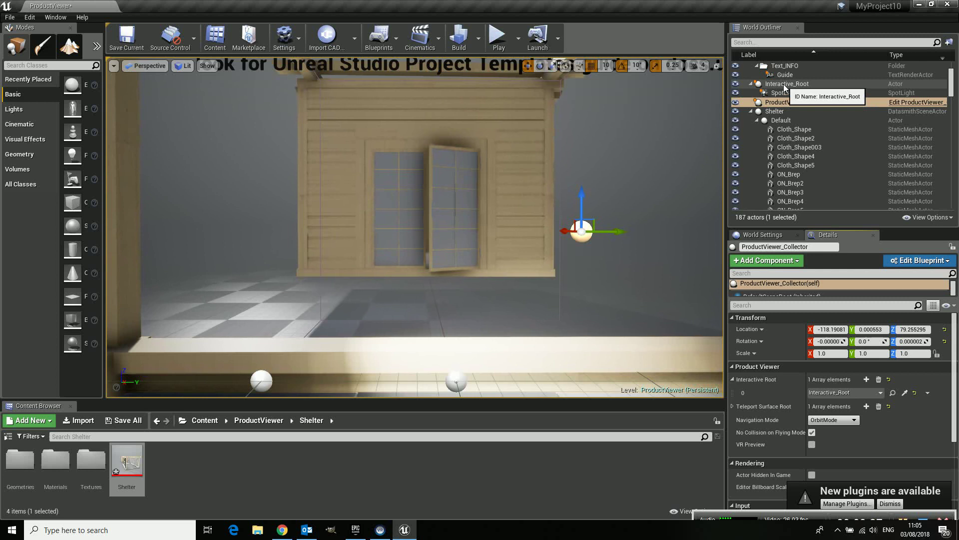
left_click(849, 393)
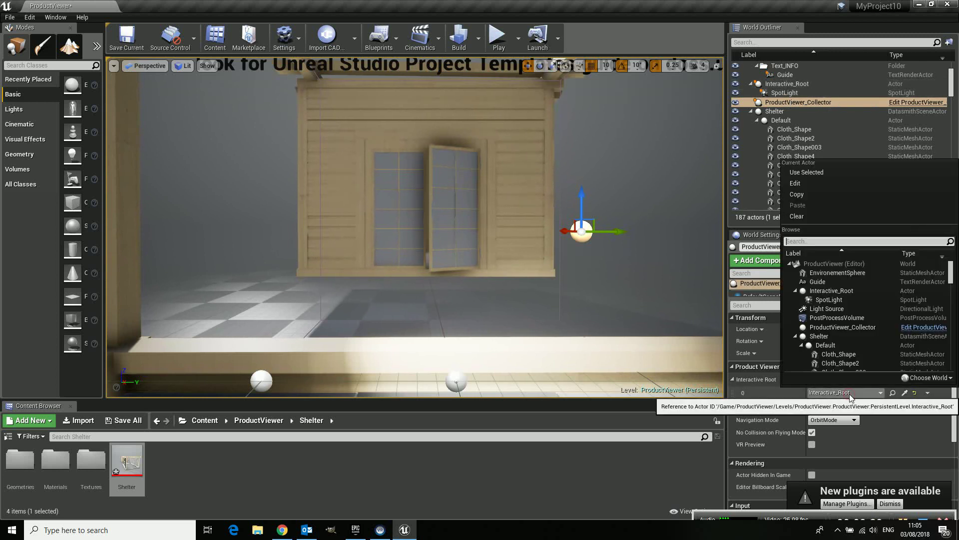
left_click(820, 336)
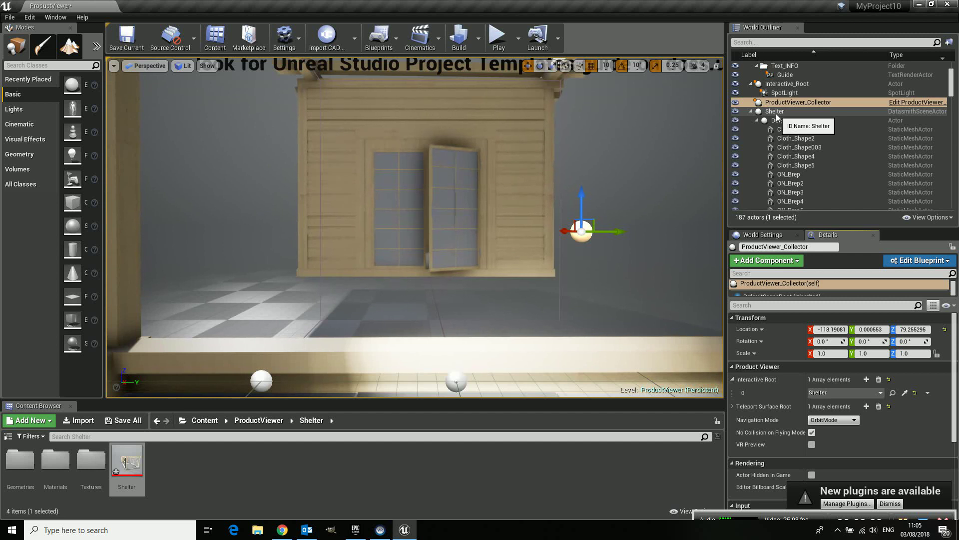
- Play the level, start the viewer, test interacting with the shelter's parts near the curtains, and end the play session
left_click(498, 36)
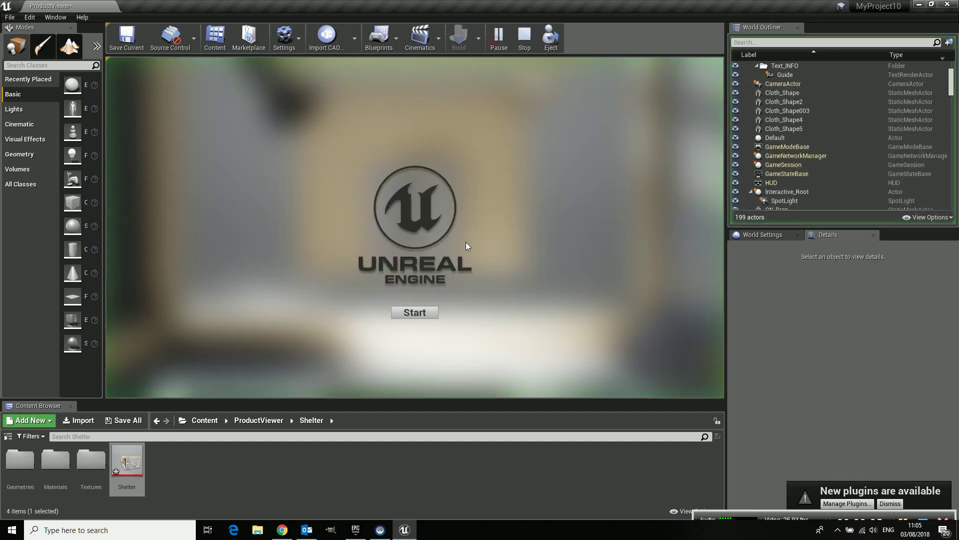
left_click(412, 314)
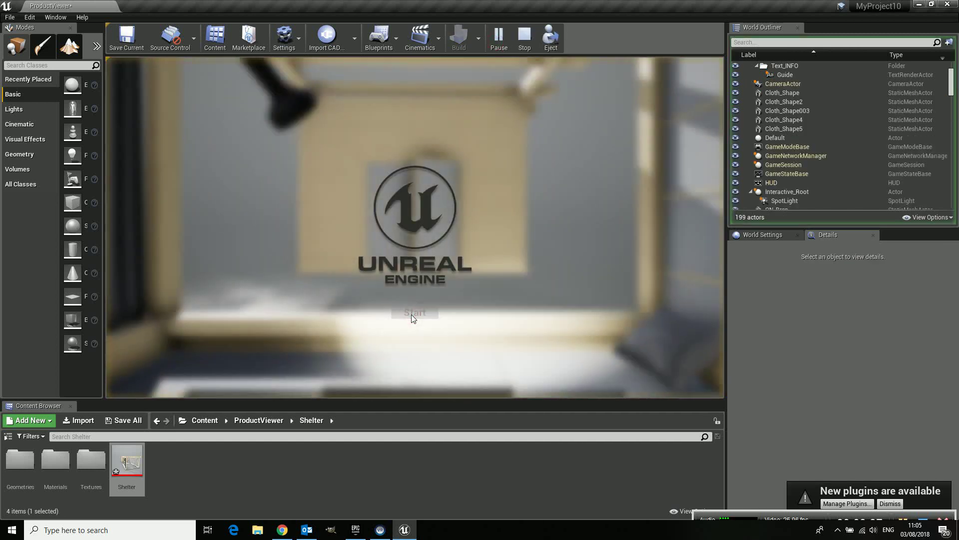
left_click_drag(451, 341, 478, 352)
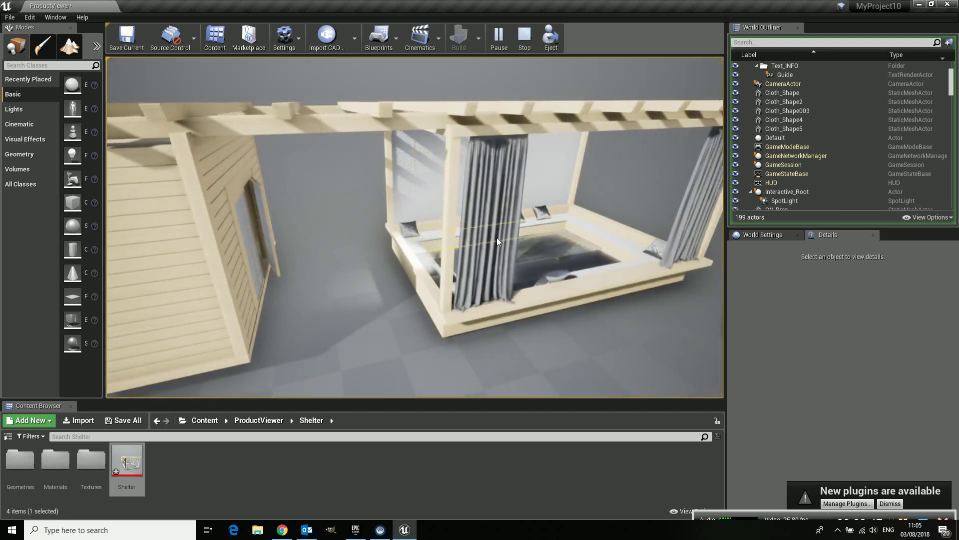
left_click(497, 237)
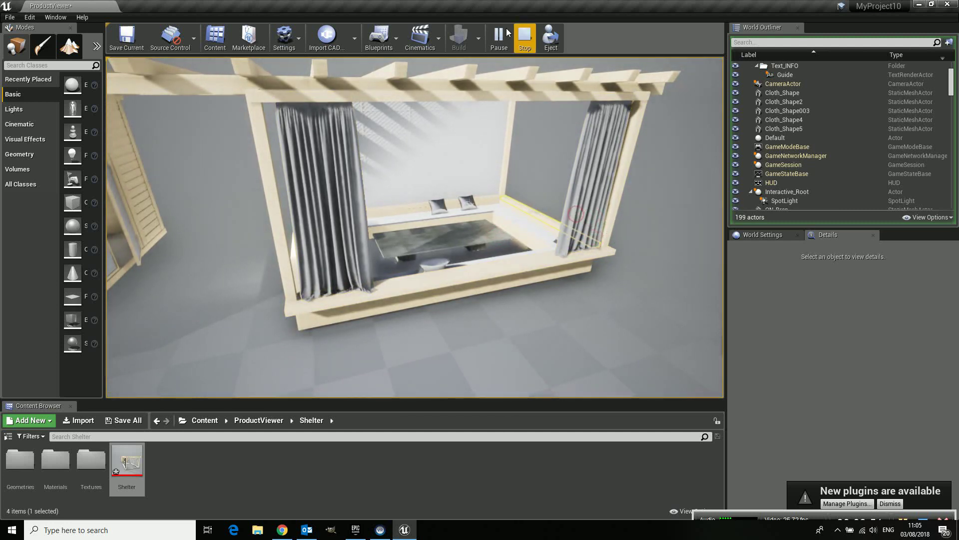
left_click(527, 38)
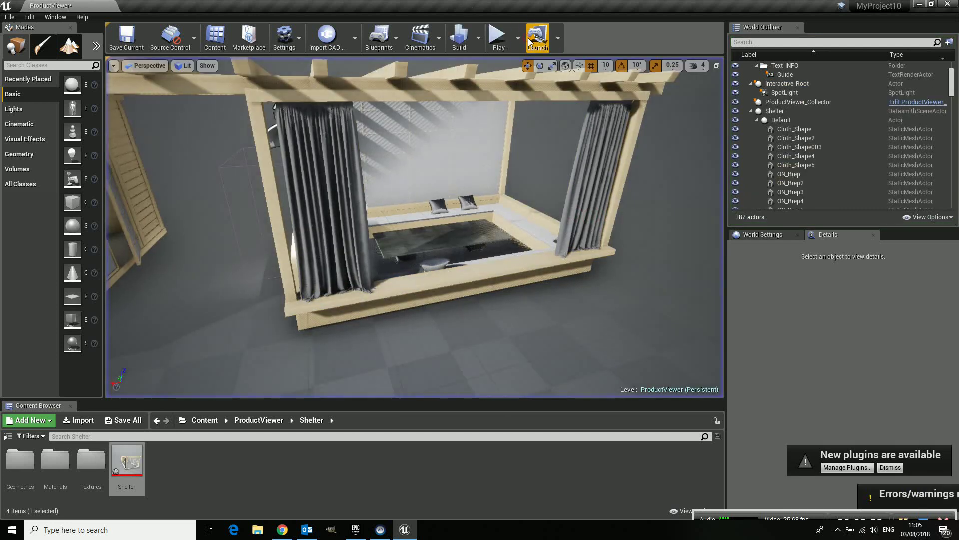
- Select all the shelter's meshes from Cloth_Shape to sub01 and set their mobility to Movable
left_click(802, 129)
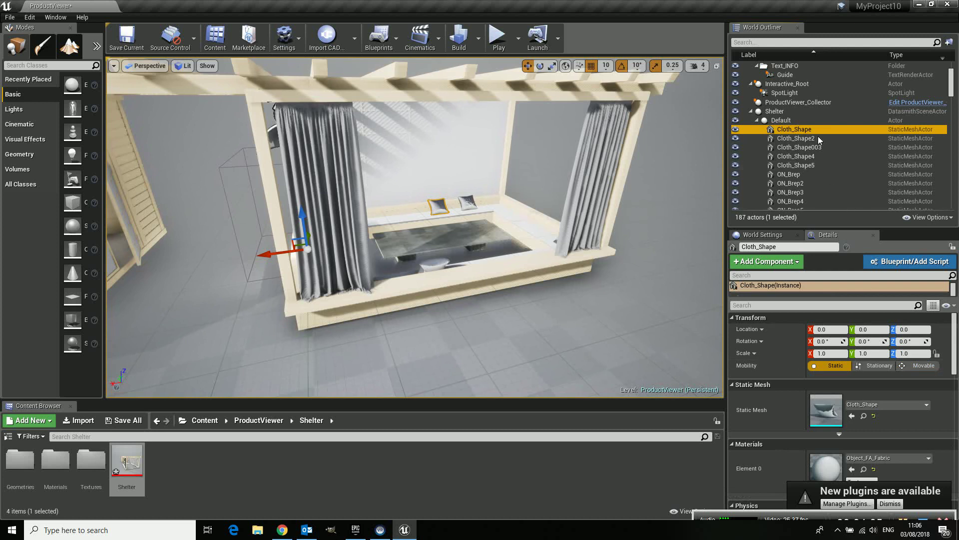
scroll(816, 135, "down", 9)
scroll(815, 133, "down", 20)
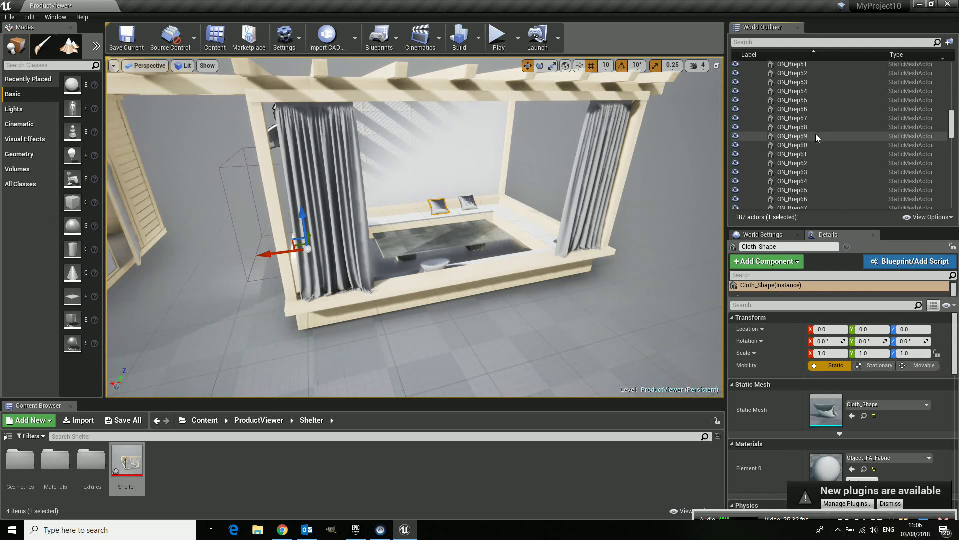
scroll(815, 134, "down", 19)
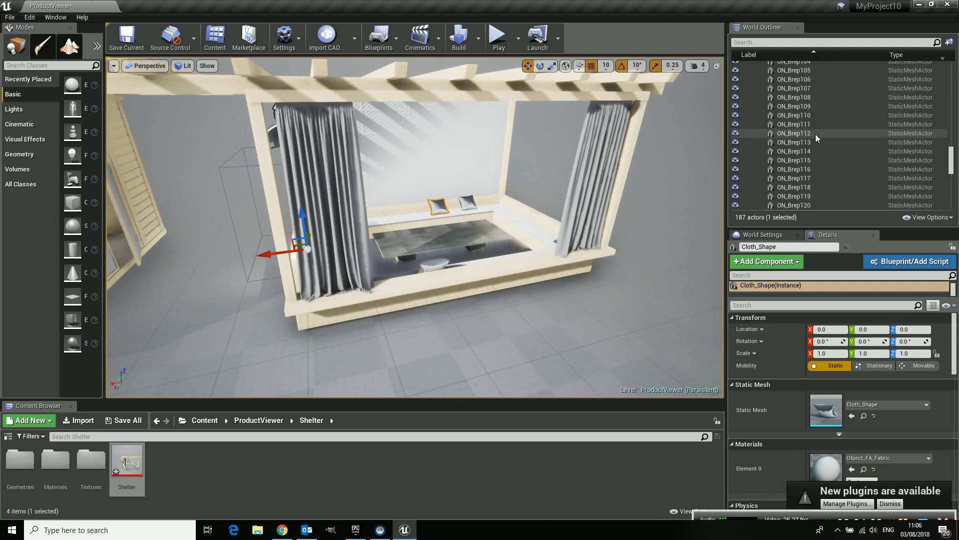
scroll(815, 134, "down", 10)
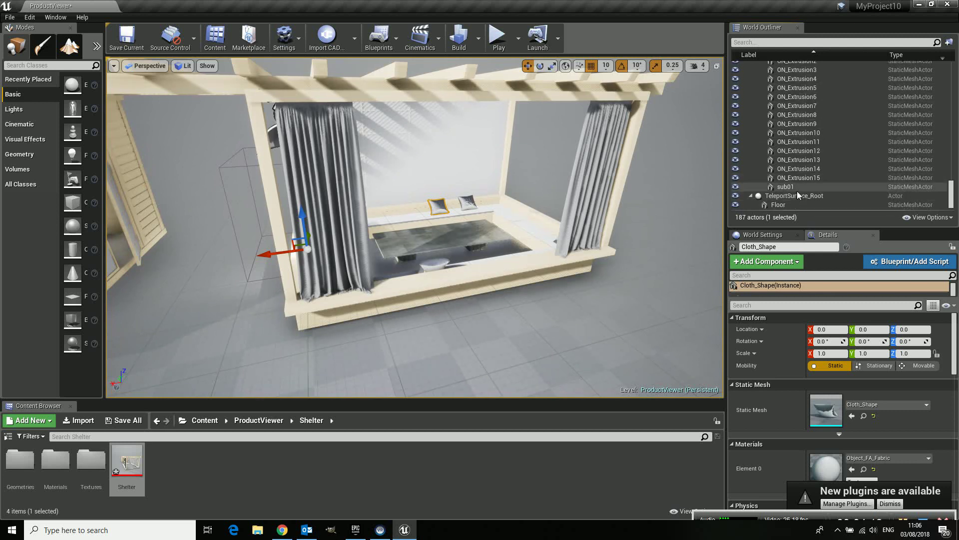
left_click(798, 187, "shift")
left_click(919, 319)
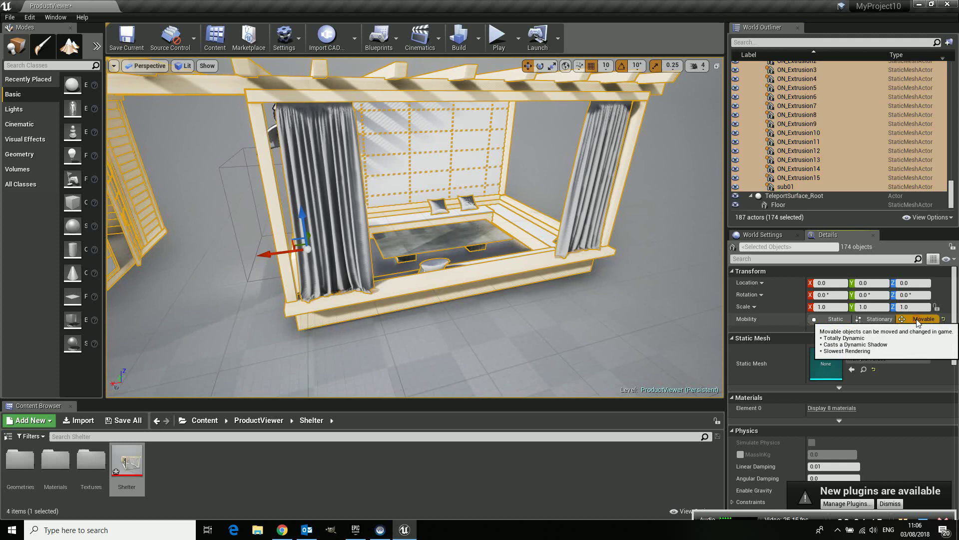
- Play the level, start the viewer and test pulling base beams out of the curtained part of the shelter
left_click(500, 36)
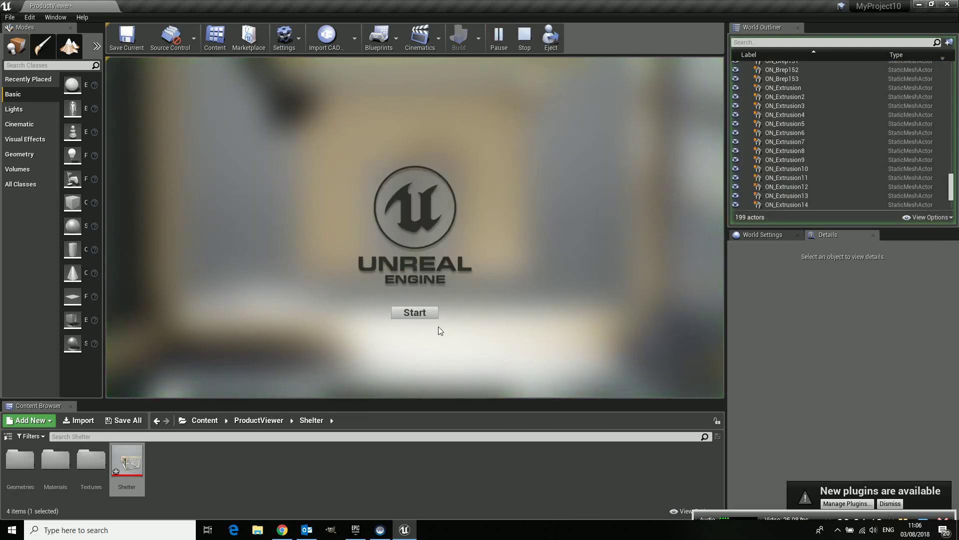
left_click(415, 312)
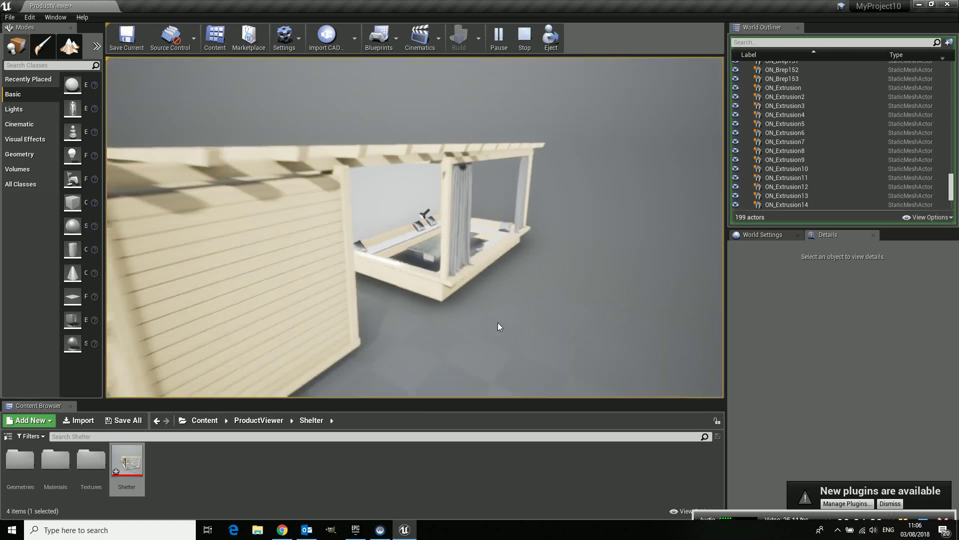
left_click(458, 275)
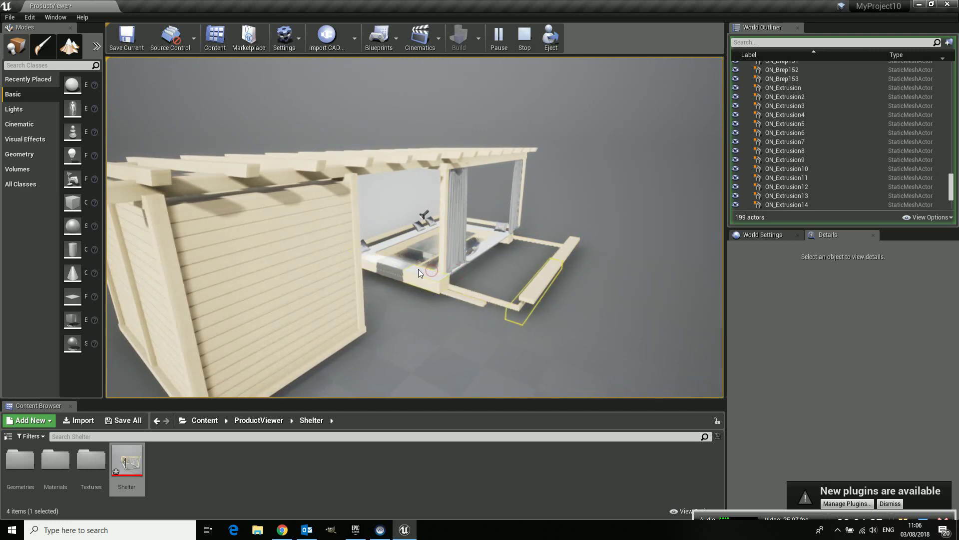
left_click_drag(457, 301, 310, 312)
- Test isolating one side-wall board of the cabin with X-ray, remove the X-ray and end the play session
scroll(427, 254, "down", 3)
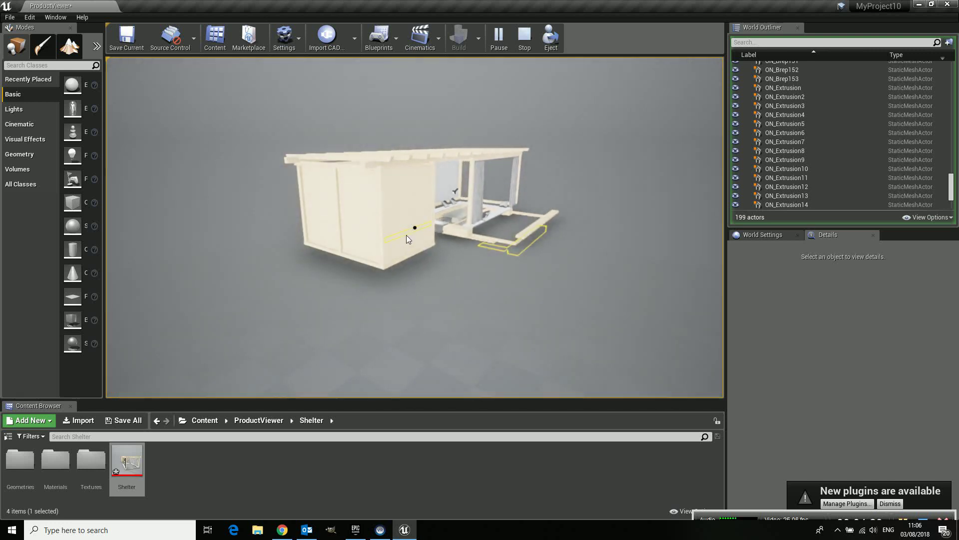
scroll(408, 235, "up", 4)
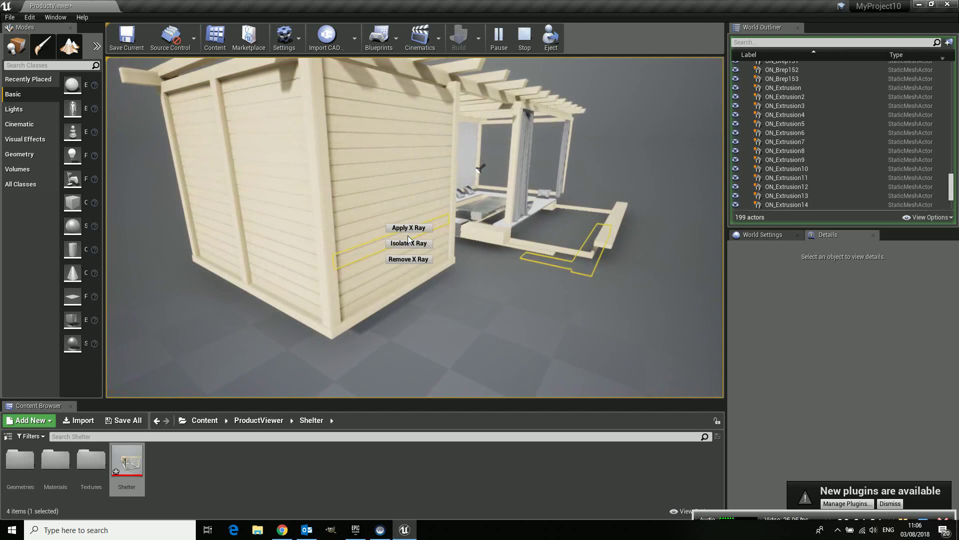
left_click(409, 244)
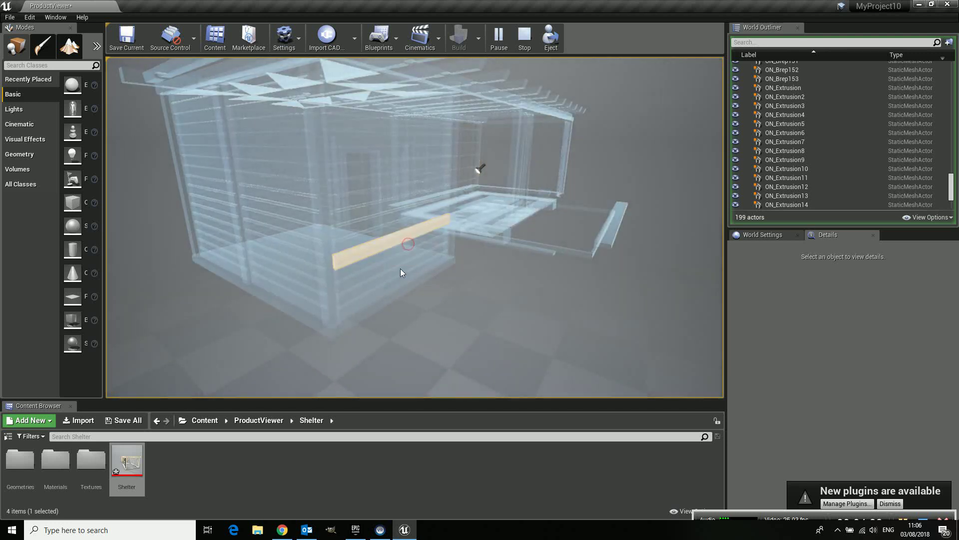
scroll(464, 277, "up", 3)
scroll(478, 271, "down", 3)
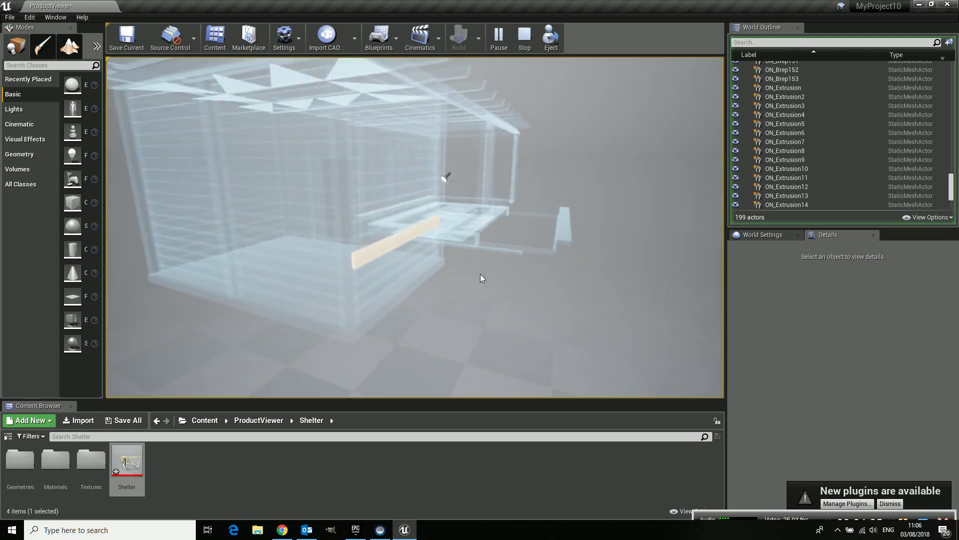
scroll(481, 274, "up", 4)
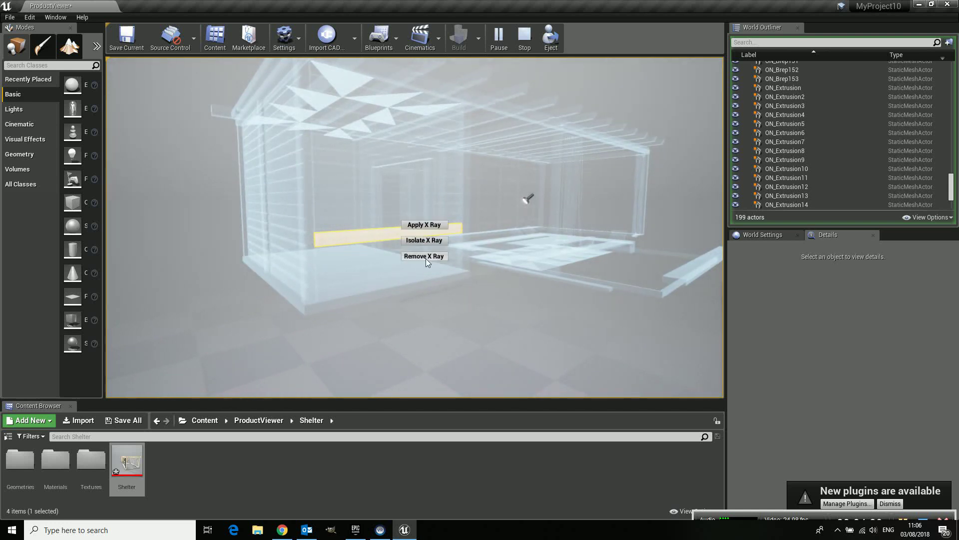
left_click(426, 256)
scroll(549, 313, "up", 3)
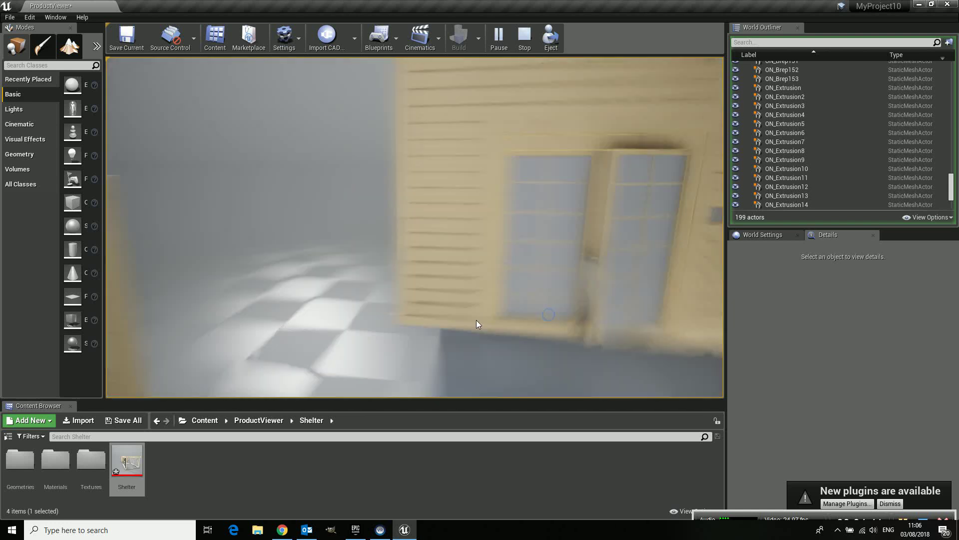
left_click_drag(476, 323, 529, 327)
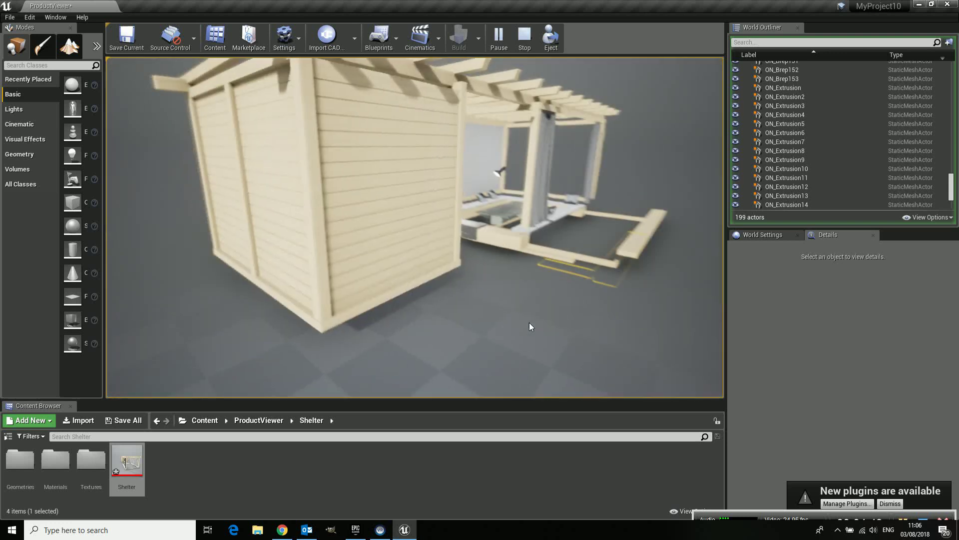
left_click(528, 43)
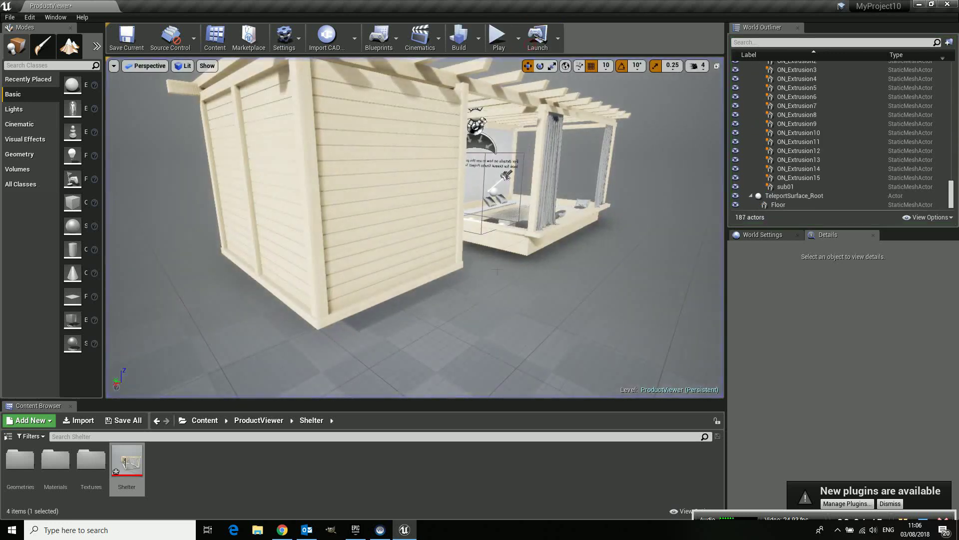
- Select the PostProcessVolume beside the shelter and focus the viewport on it
left_click(484, 233)
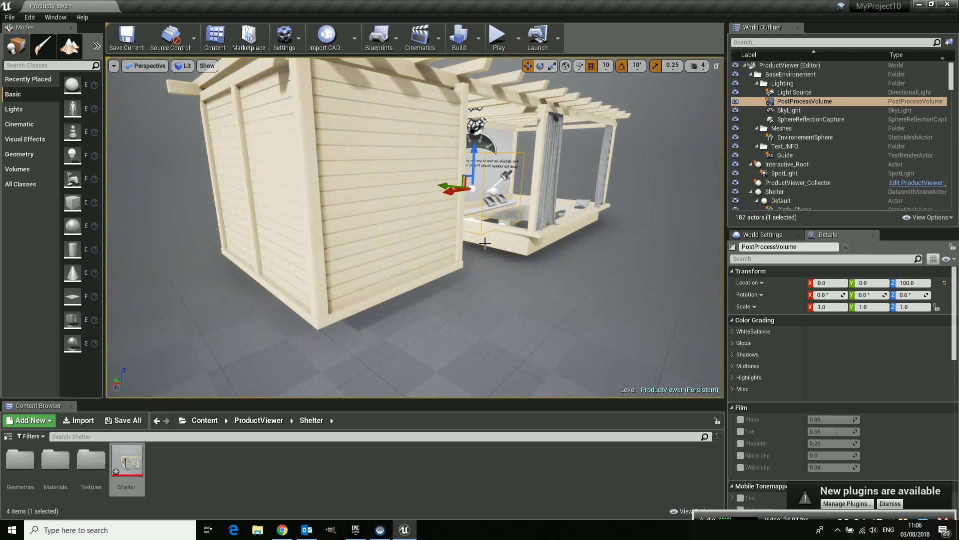
key("f")
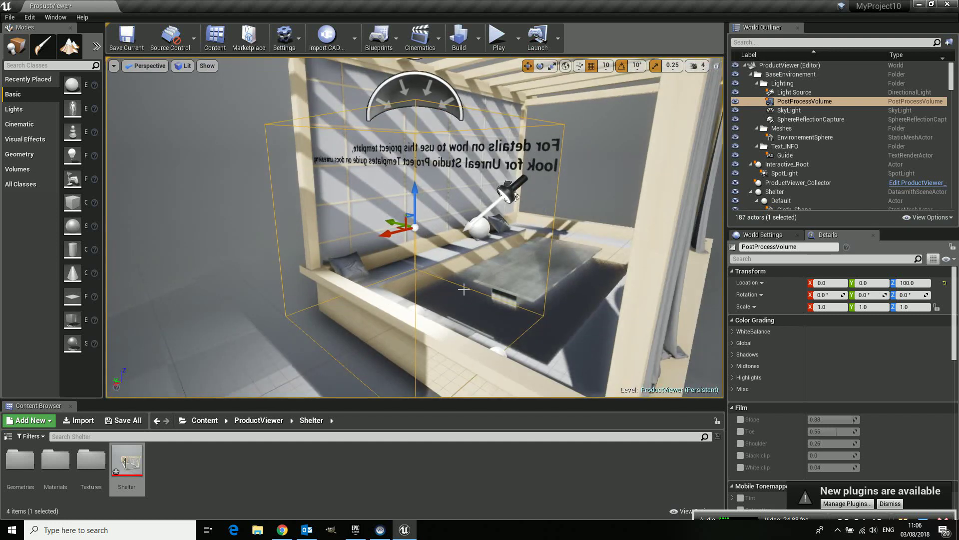
mouse_move(494, 295)
left_mouse_down("alt")
mouse_move(464, 283)
mouse_move(481, 297)
left_mouse_up("alt")
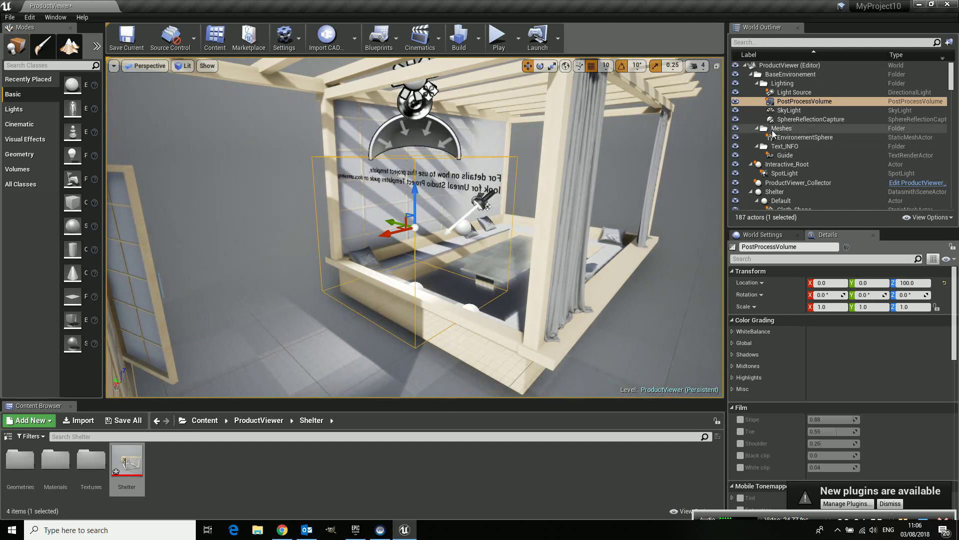
double_click(800, 101)
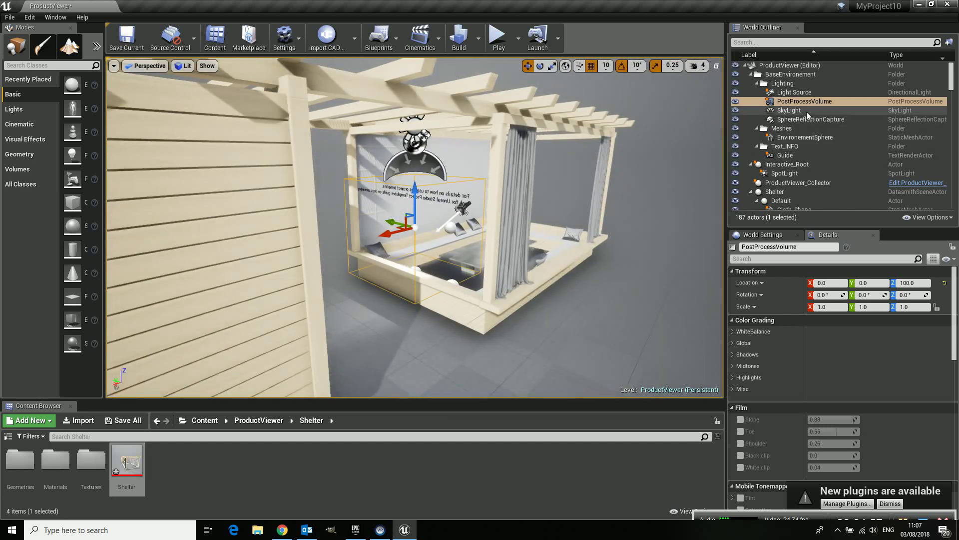
- Scale the PostProcessVolume to 8 in X, 5 in Y and 5 in Z so it encloses the shelter
left_click(834, 306)
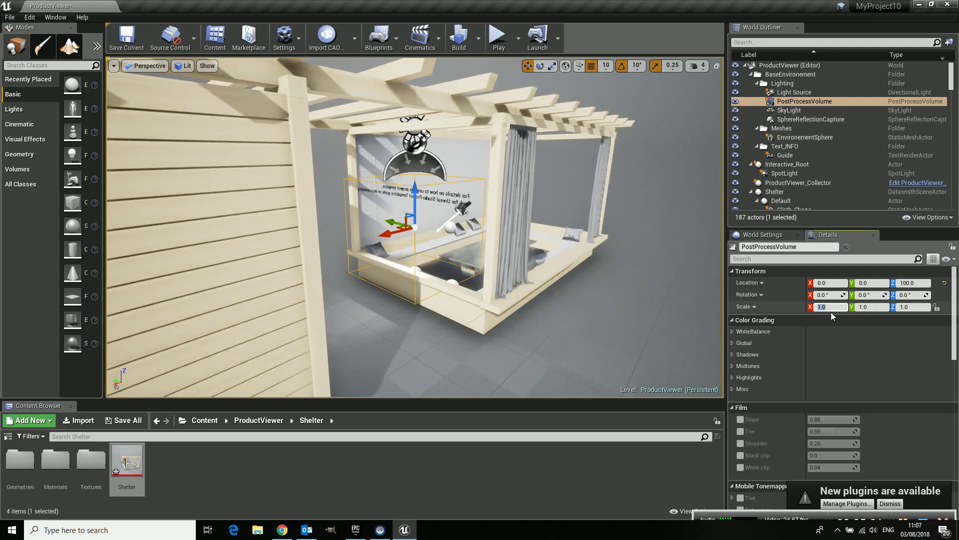
type("8")
key("Tab")
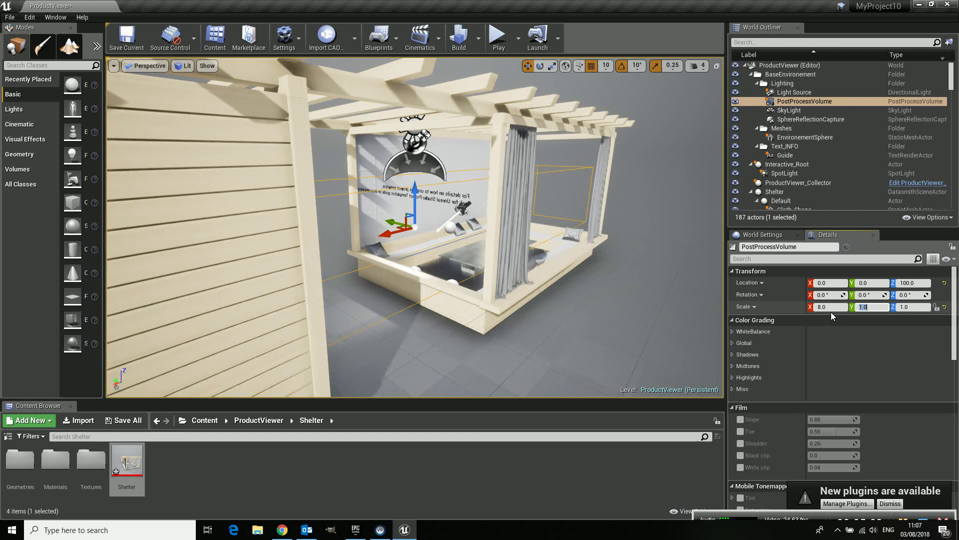
type("5")
key("Tab")
type("5")
key("Return")
scroll(355, 280, "down", 5)
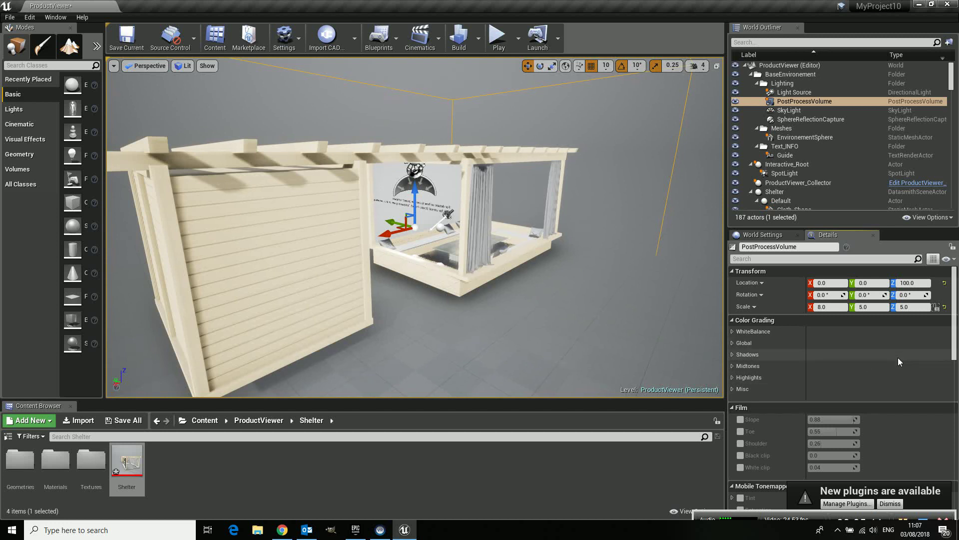
- Enable the PostProcessVolume's white balance temperature override and try a much cooler, blue tint
left_click(732, 331)
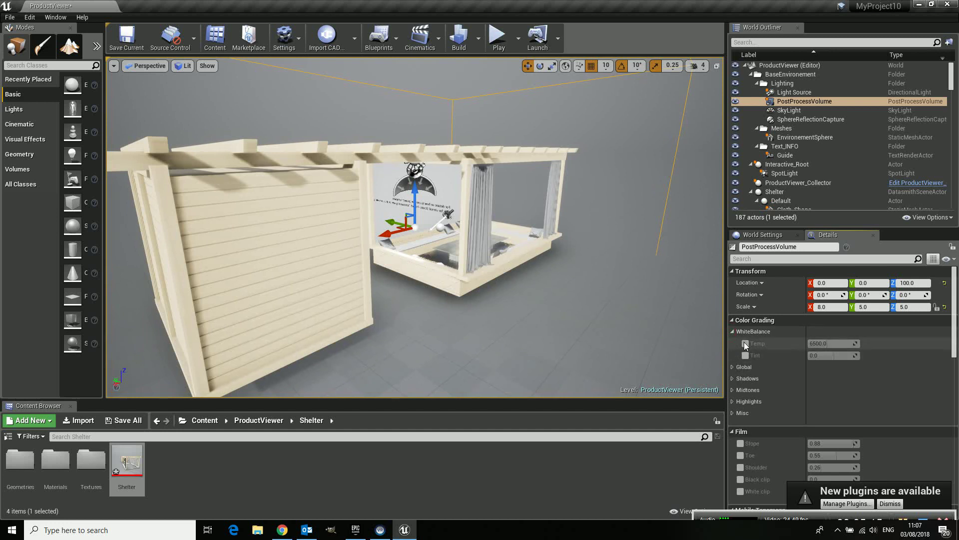
left_click(745, 343)
left_click_drag(833, 343, 809, 344)
- Play the level, start the viewer to check the white balance on the shelter and end the play session
left_click(496, 41)
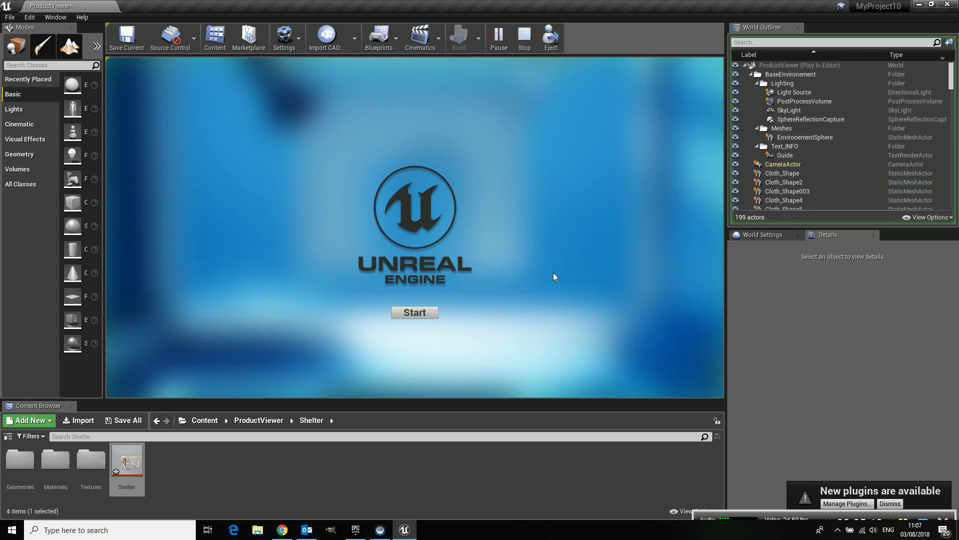
left_click(422, 313)
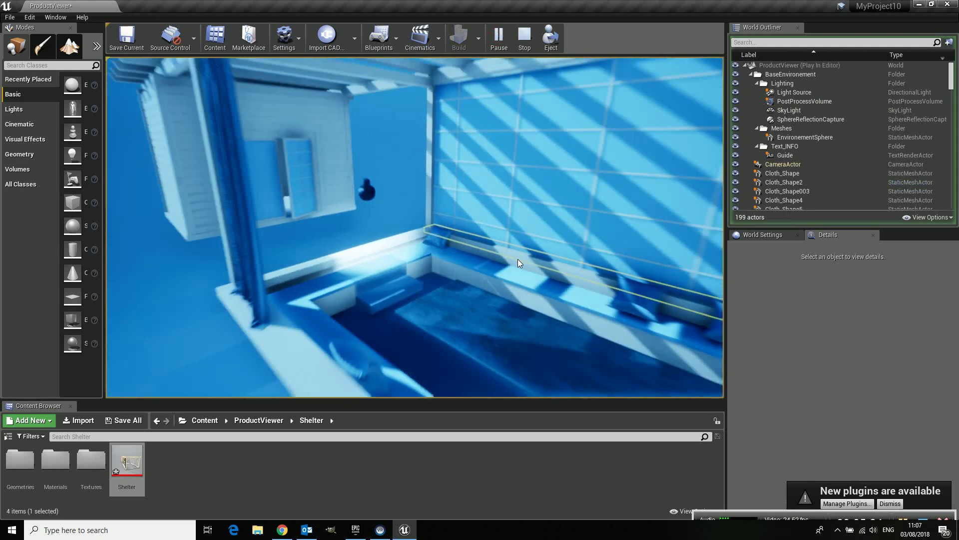
left_click(518, 258)
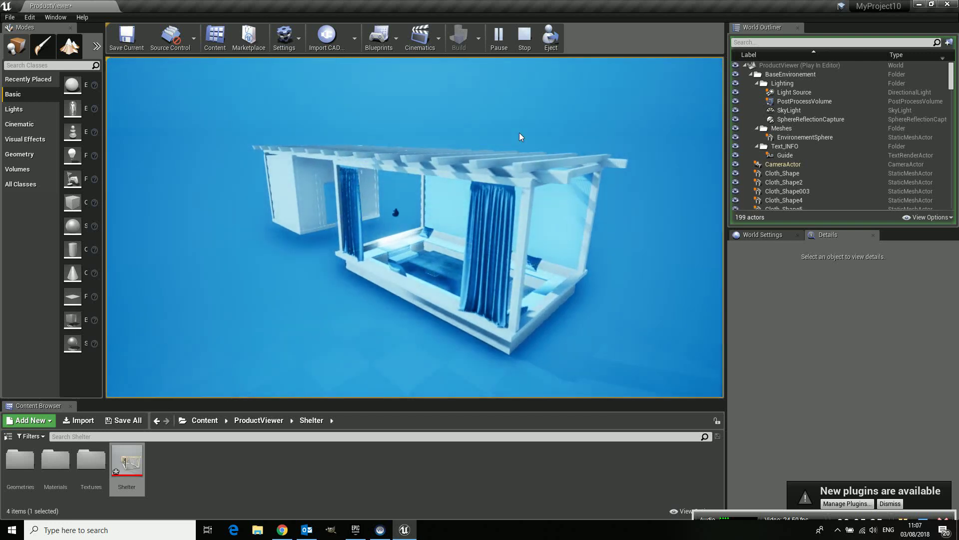
left_click(524, 38)
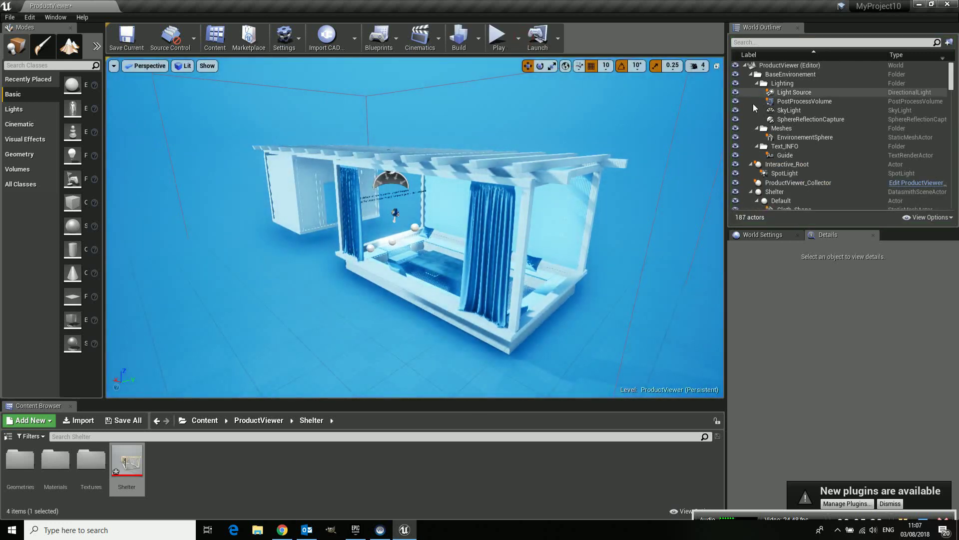
- Select the PostProcessVolume and reset its white balance to the default
left_click(791, 102)
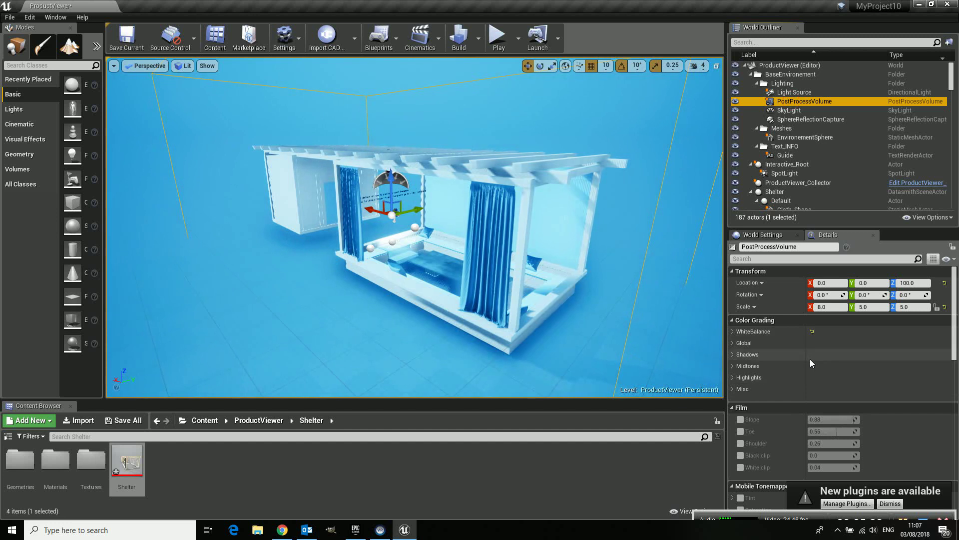
left_click(811, 332)
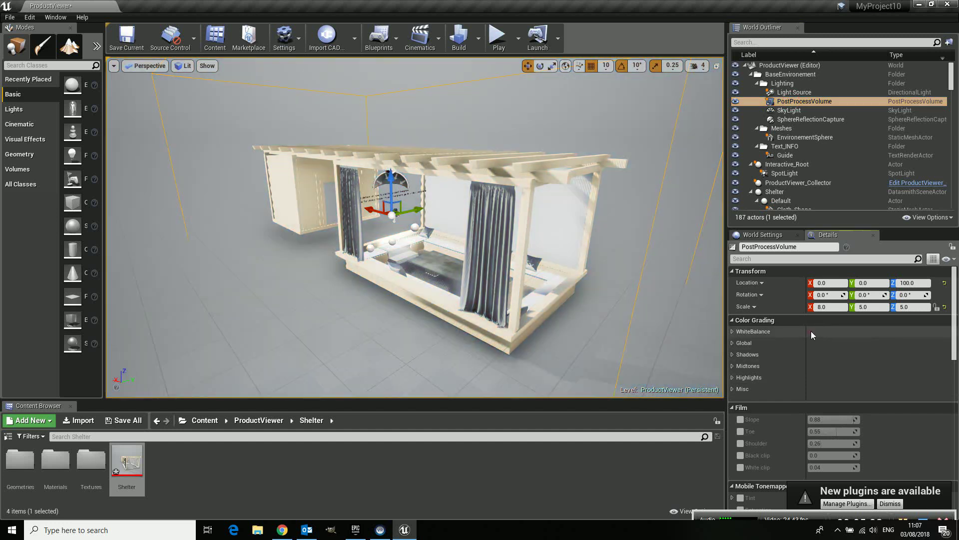
- Show the available Datasmith importers, and inspect the ProductViewer_Collector's settings
left_click(355, 38)
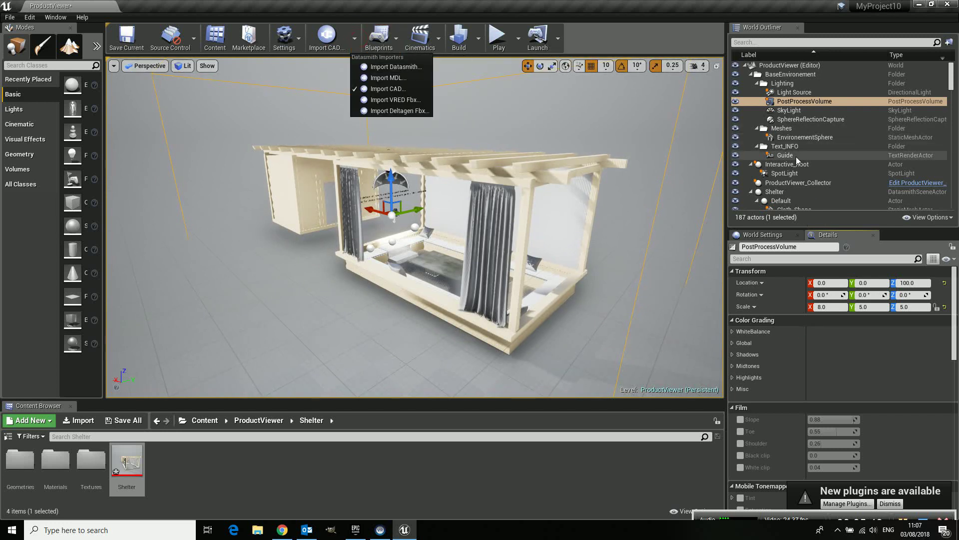
left_click(801, 183)
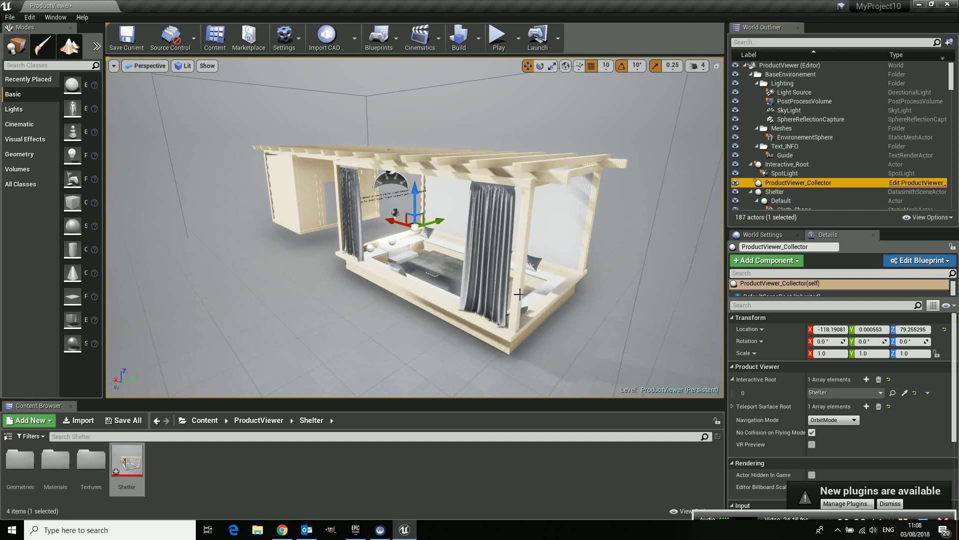
- Play the level, start the viewer, bring up the X-ray options for the curtained shelter's base and dismiss them
left_click(498, 36)
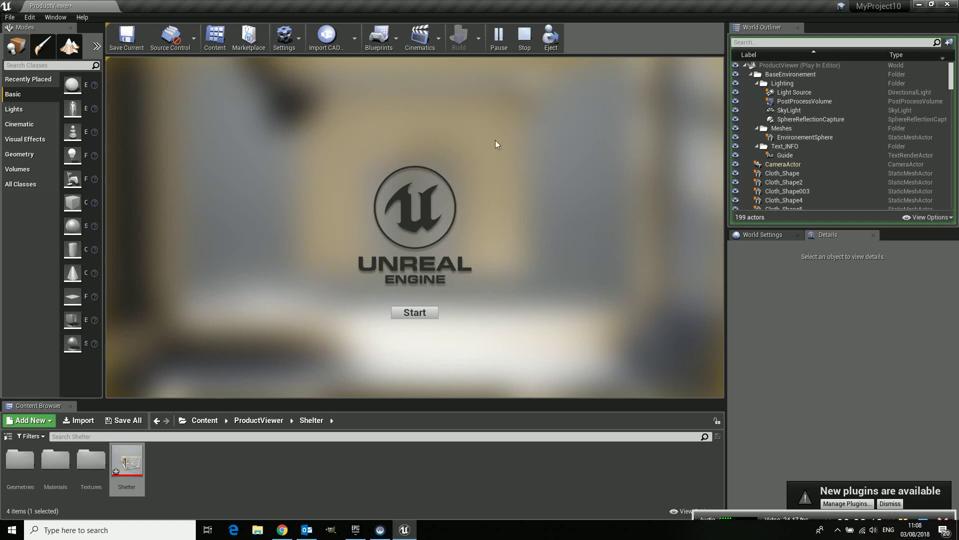
left_click(421, 312)
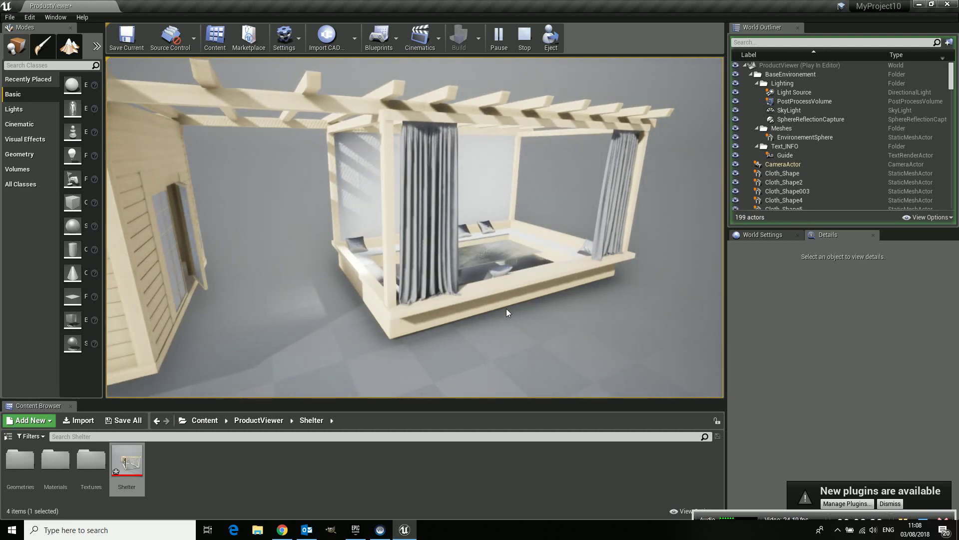
right_click(506, 312)
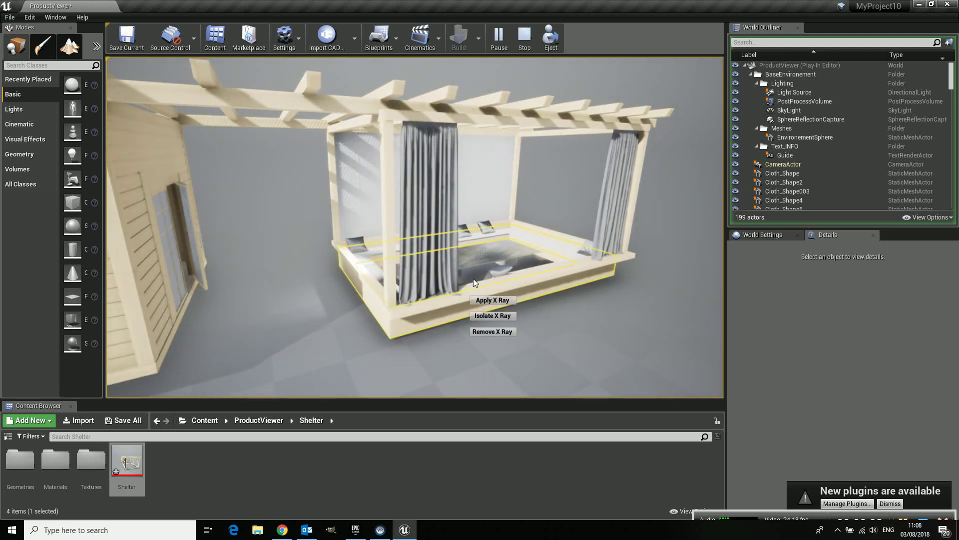
left_click(425, 318)
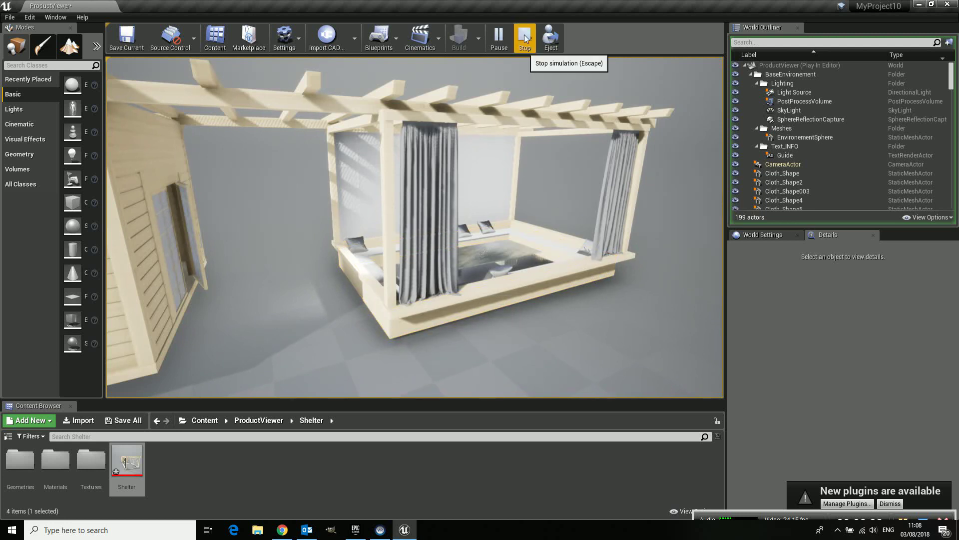